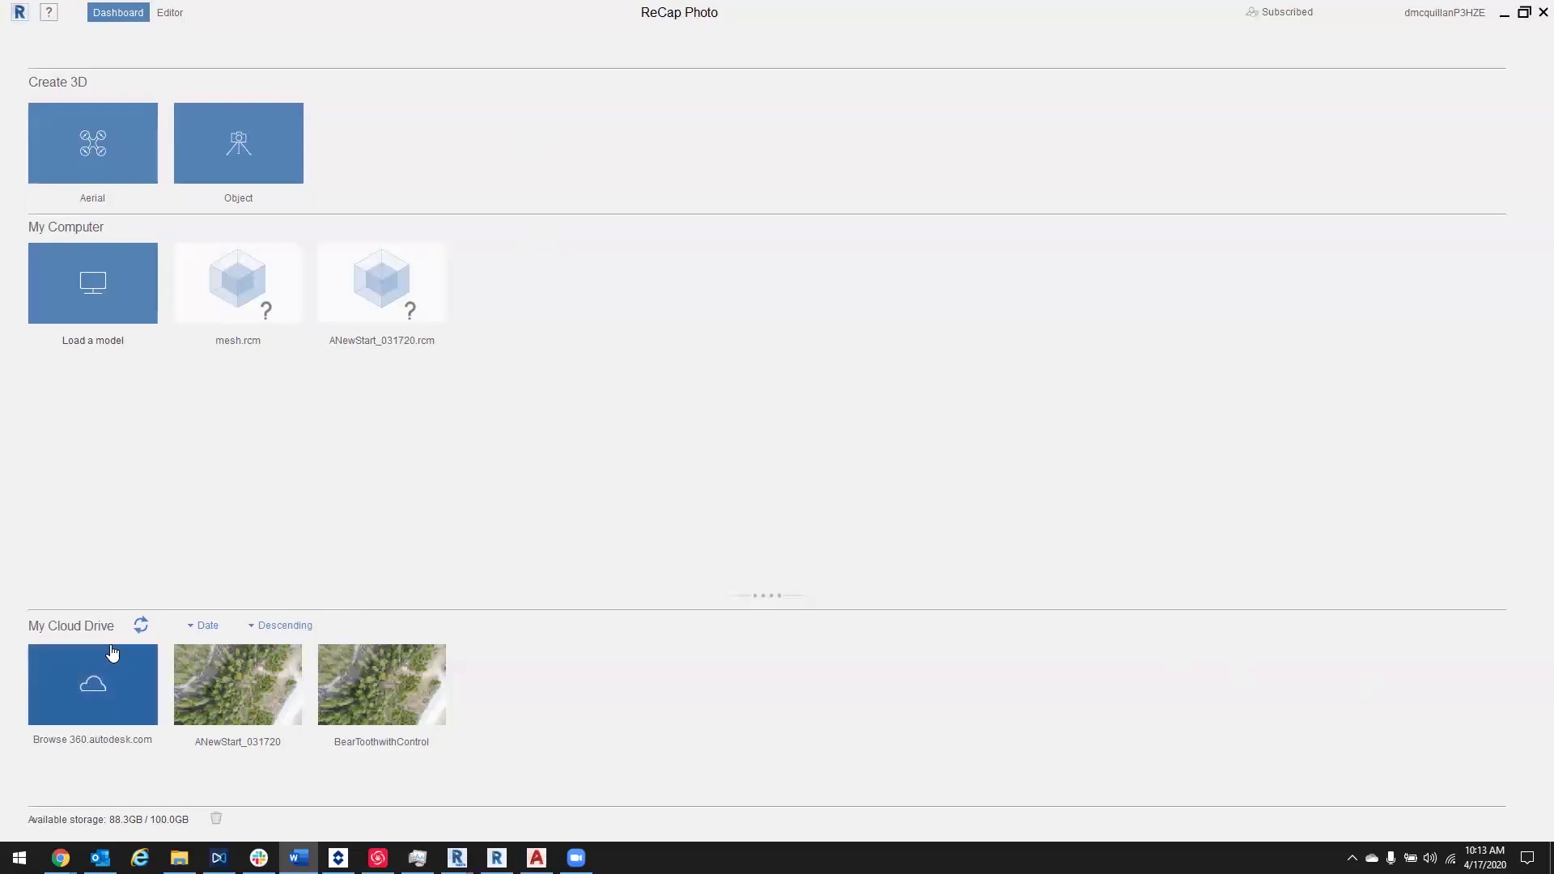
# Step: Cancel the ANewStart_031720 cloud download and show the local DroneData folder in File Explorer
pyautogui.moveTo(206, 644)
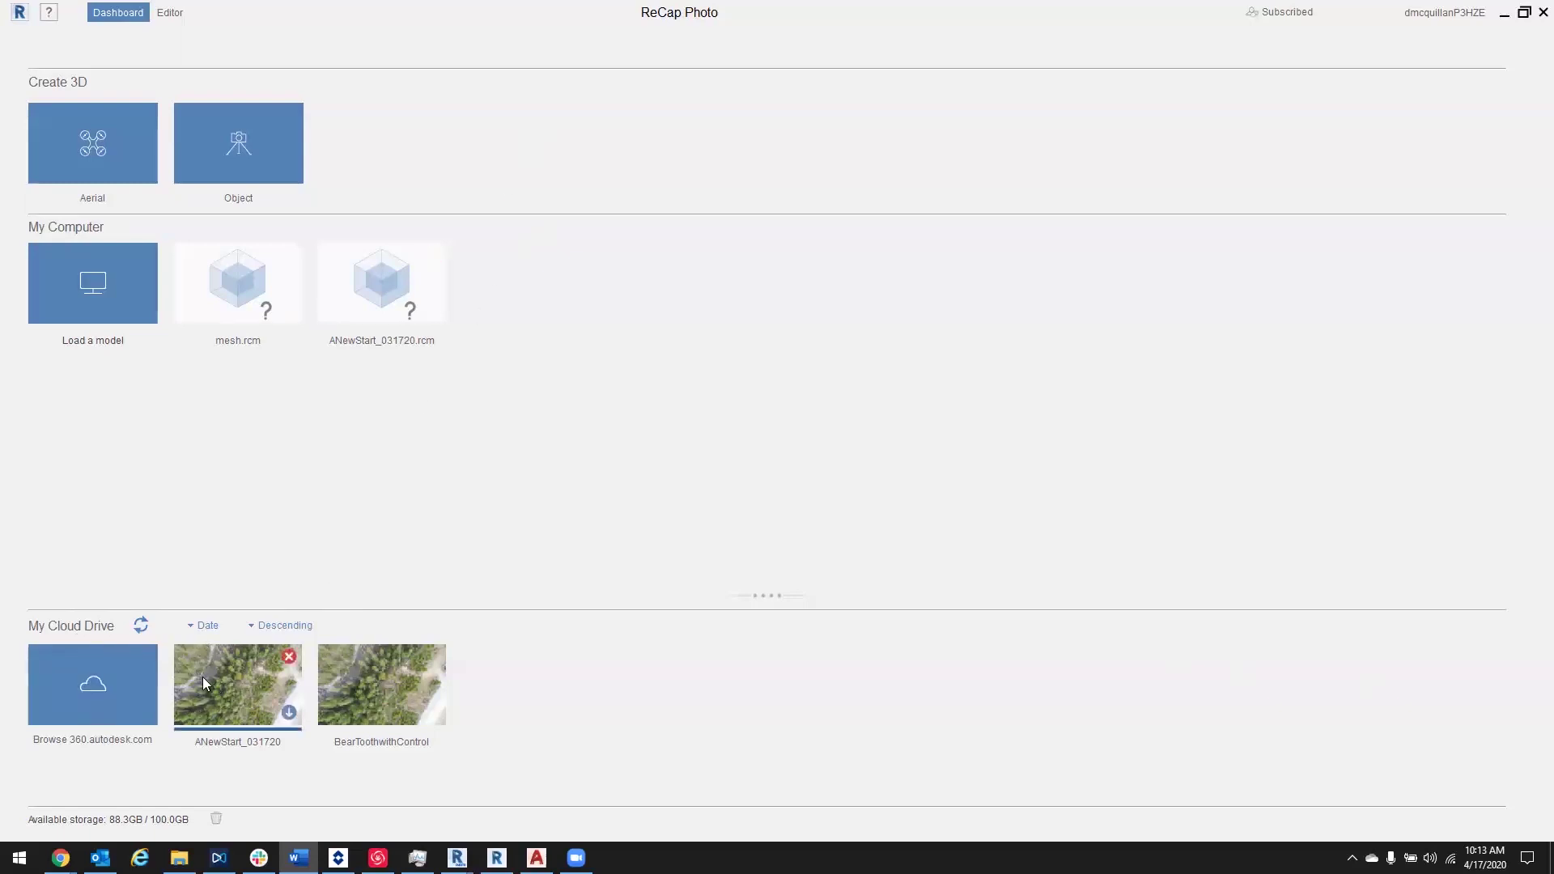
pyautogui.click(288, 717)
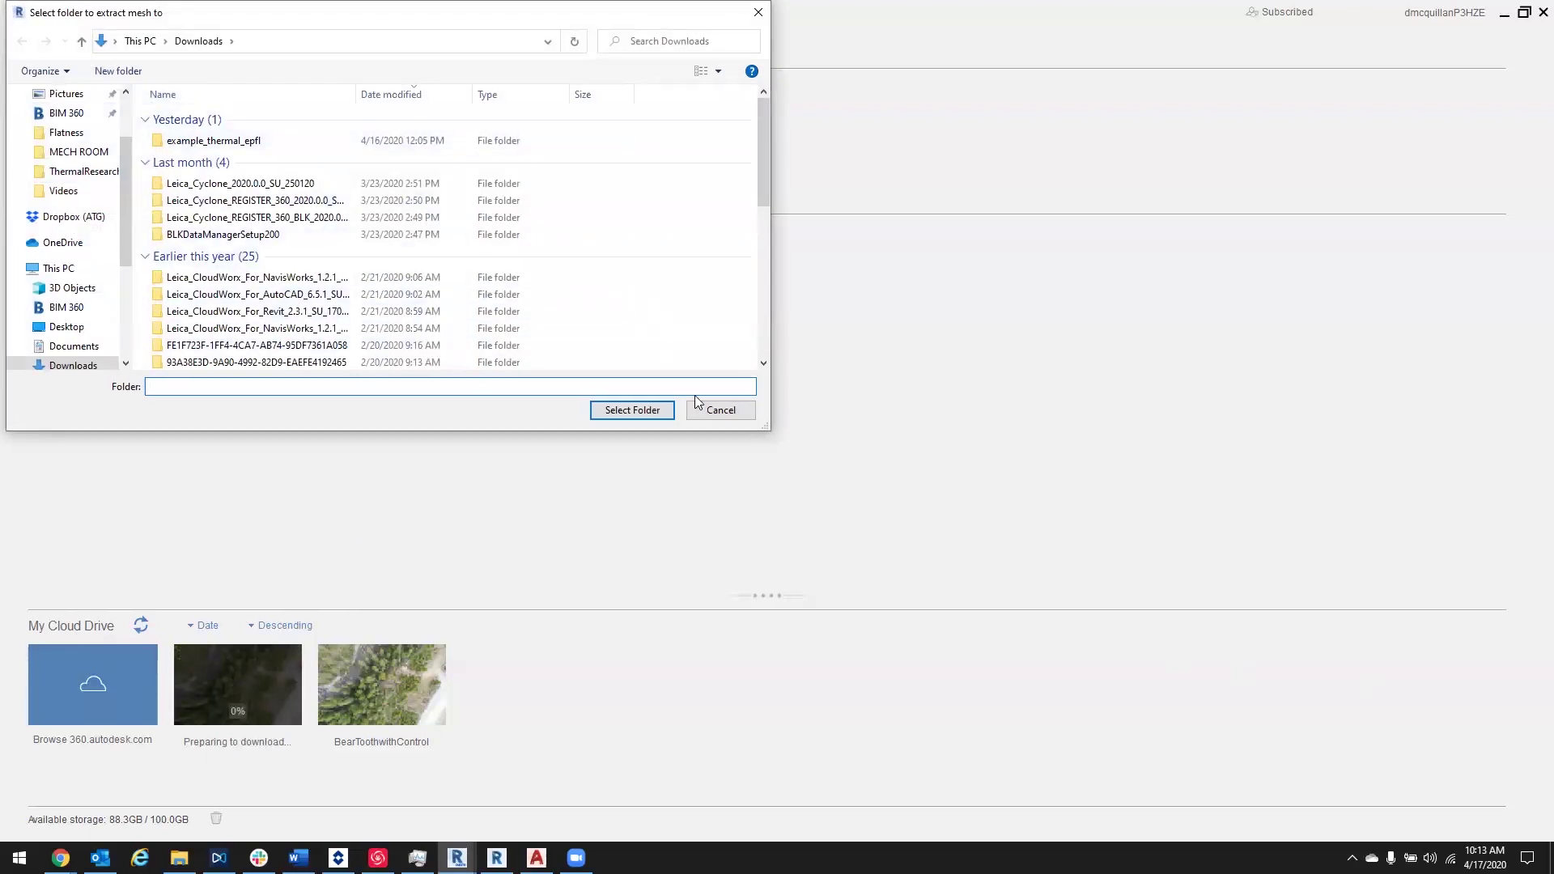
pyautogui.click(719, 411)
pyautogui.click(179, 857)
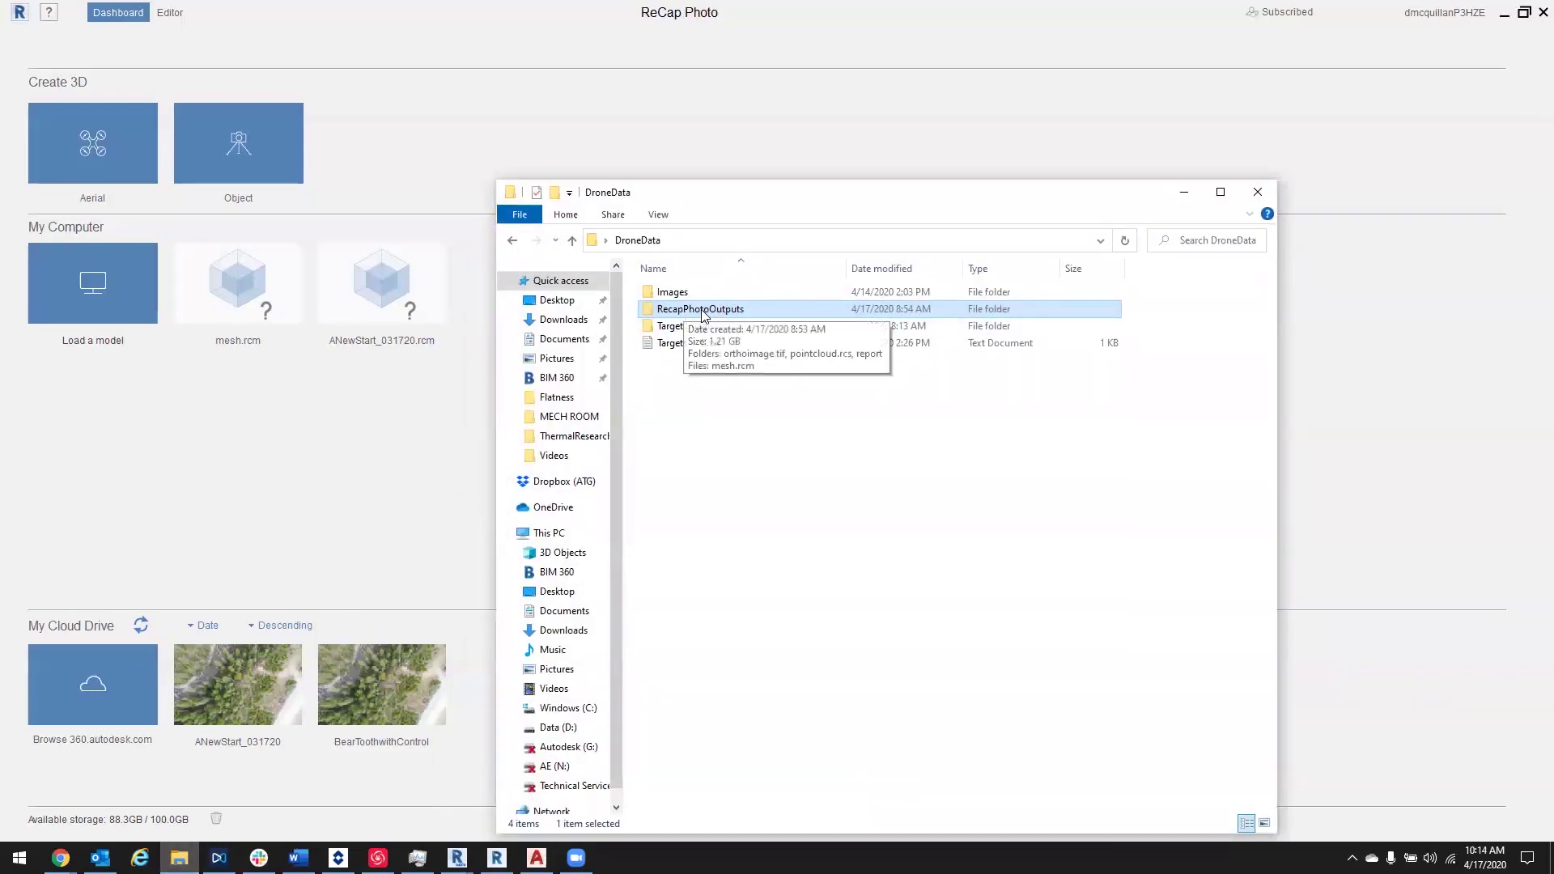
# Step: Open the RecapPhotoOutputs folder, move its window higher, and minimize ReCap Photo
pyautogui.doubleClick(702, 313)
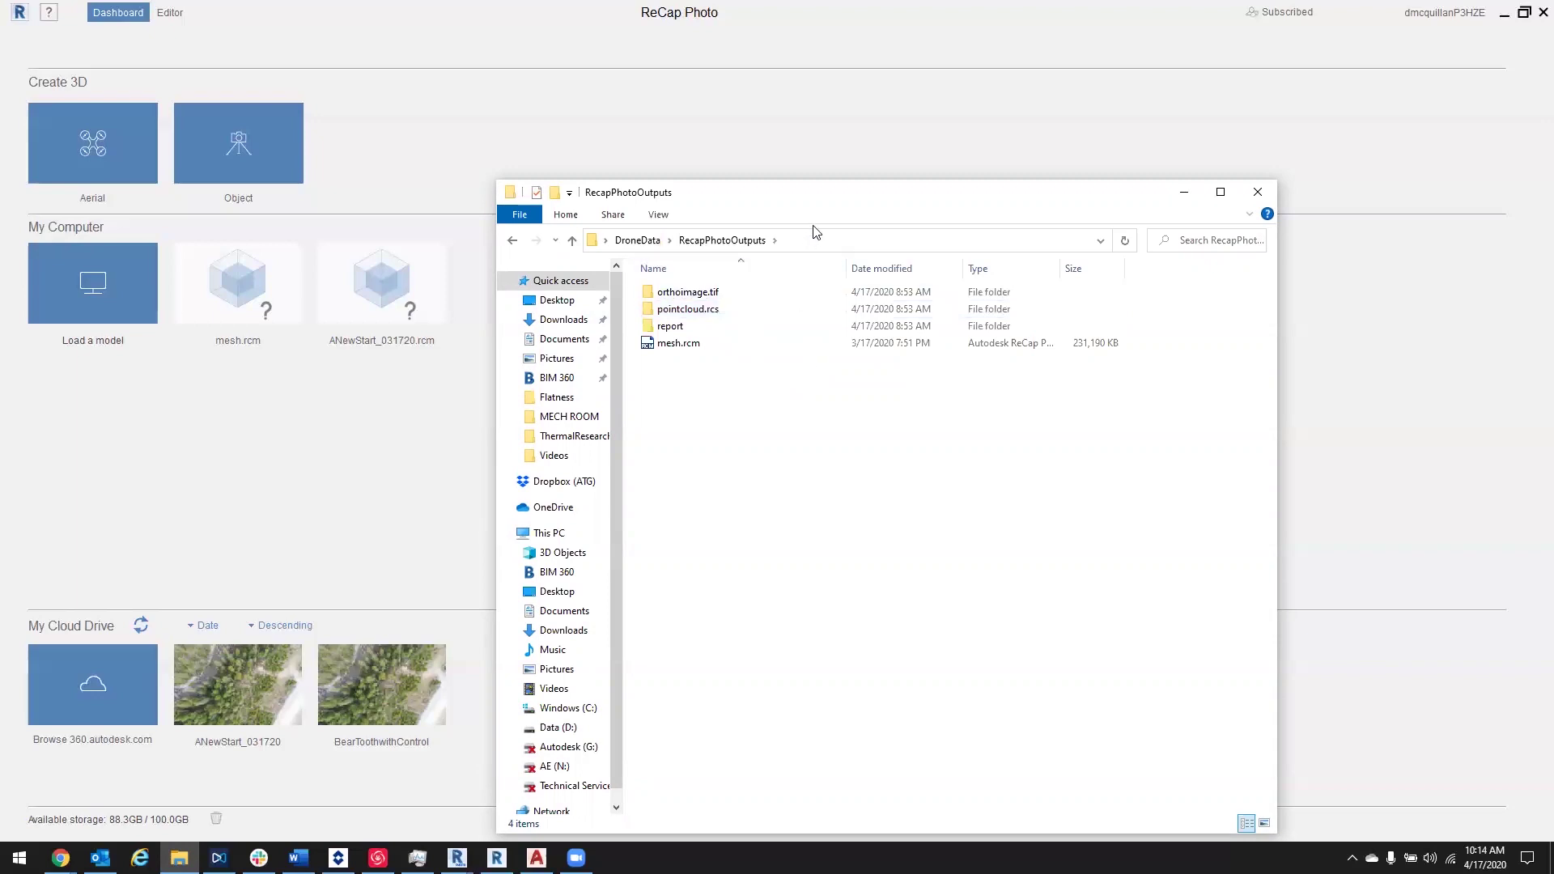
pyautogui.moveTo(839, 197); pyautogui.dragTo(835, 103)
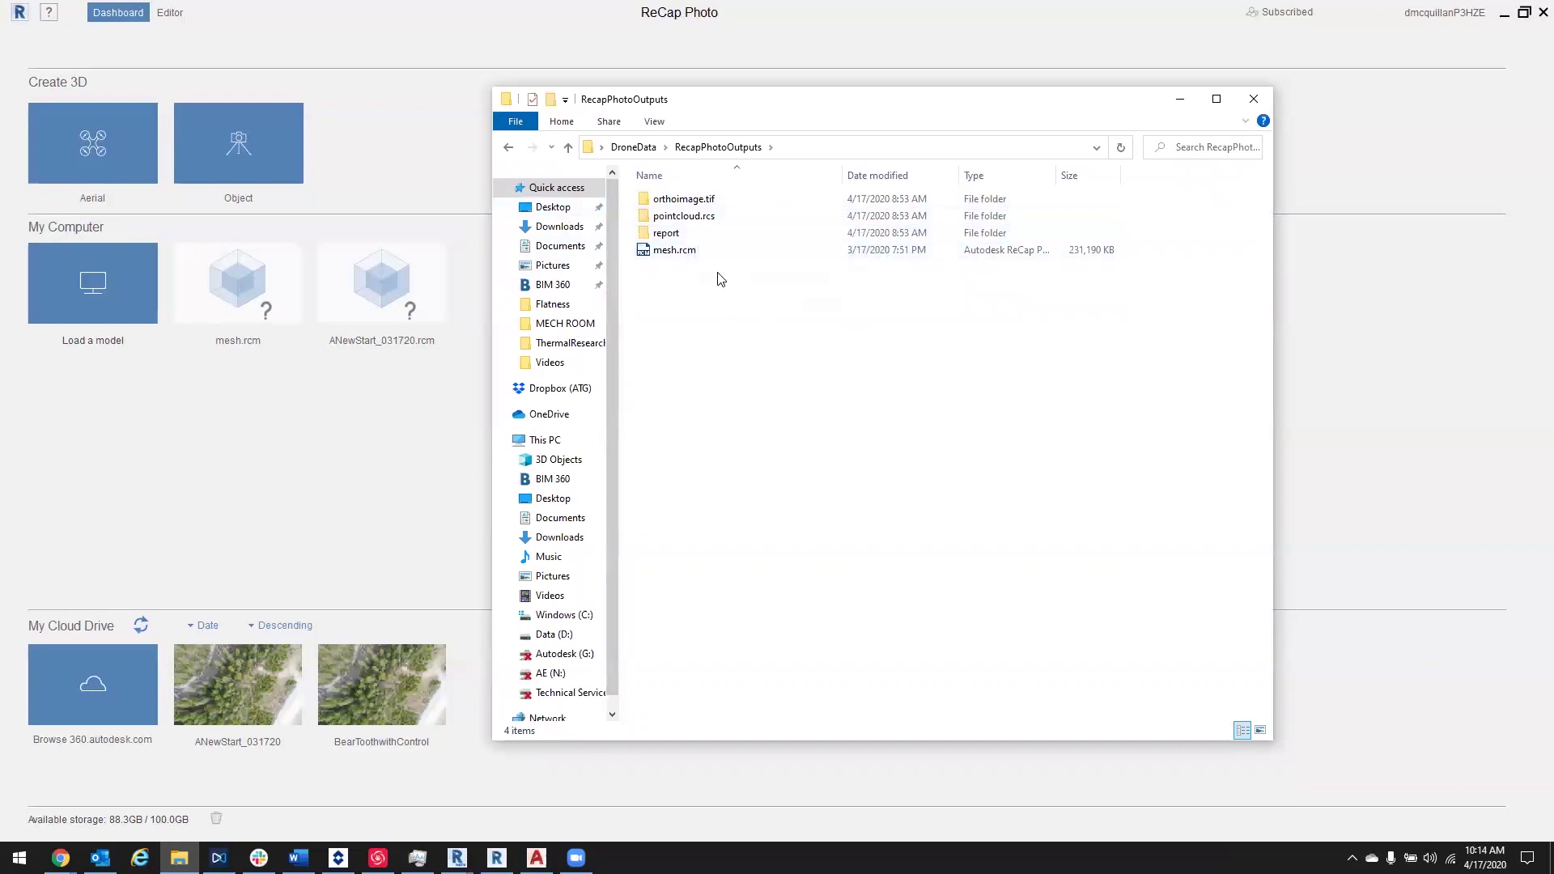
pyautogui.moveTo(721, 205)
pyautogui.click(1502, 16)
pyautogui.click(1503, 15)
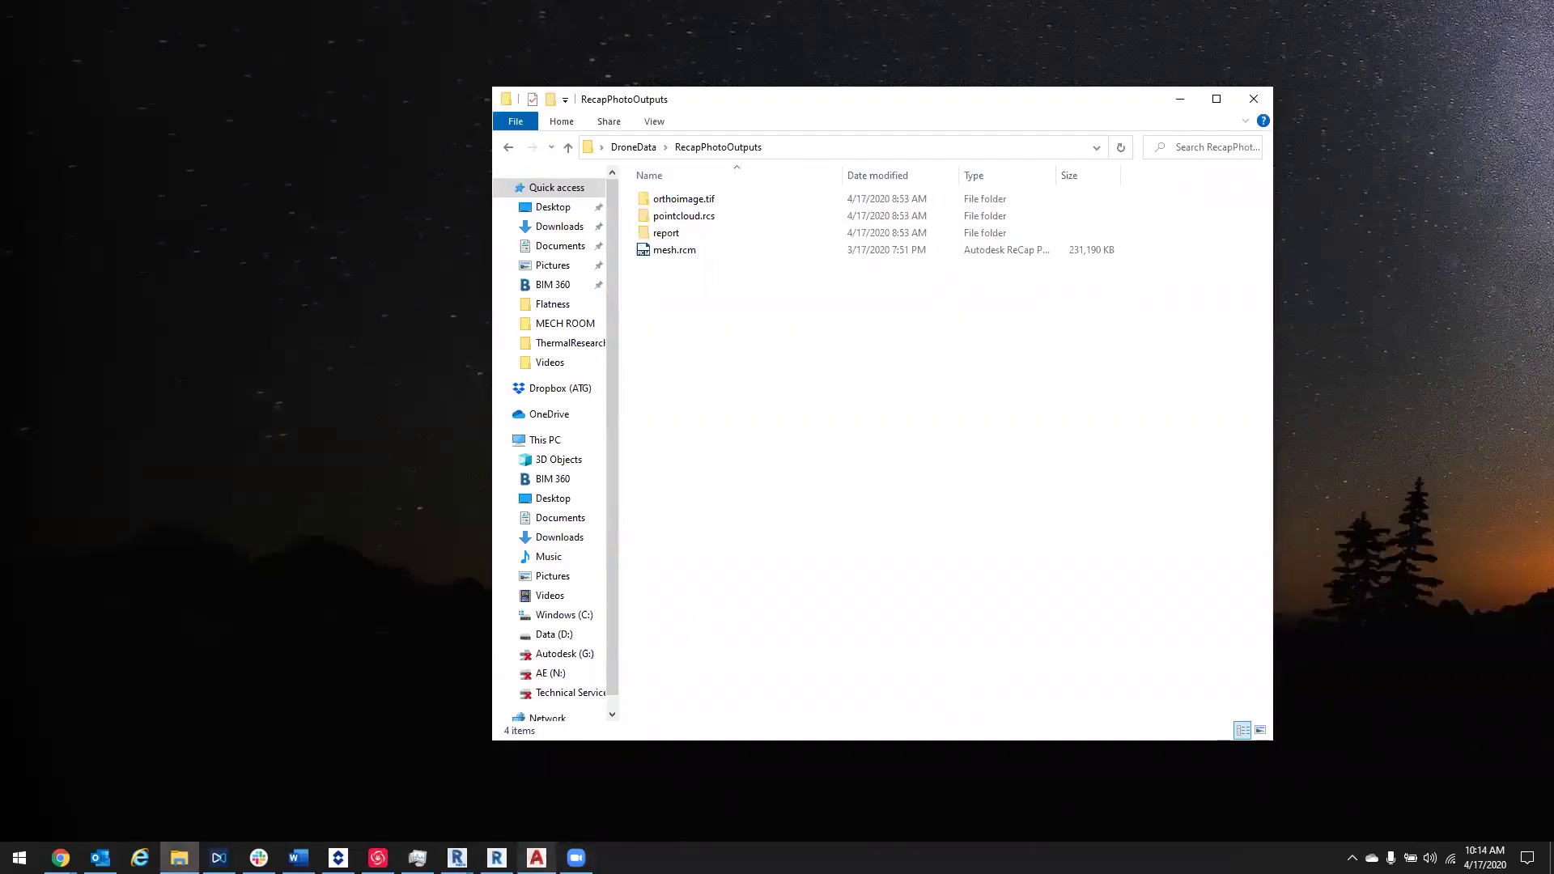
# Step: Zoom into the Drawing1 orthoimage along the creek and fallen timber in AutoCAD, then minimize AutoCAD
pyautogui.click(536, 858)
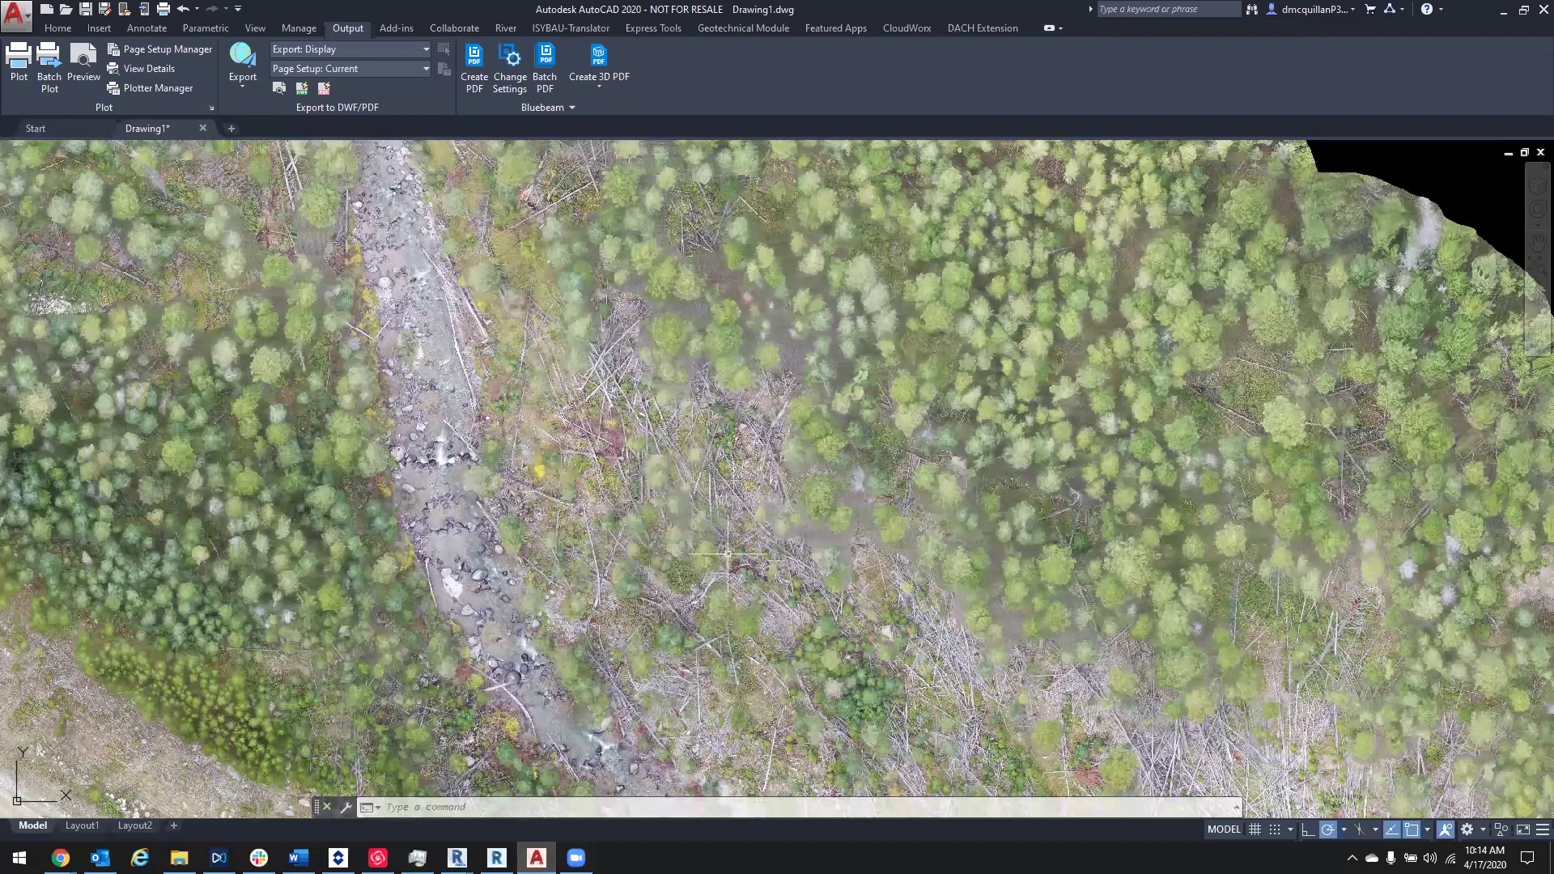
pyautogui.scroll(-5, 728, 554)
pyautogui.moveTo(728, 555); pyautogui.dragTo(762, 457, button='middle')
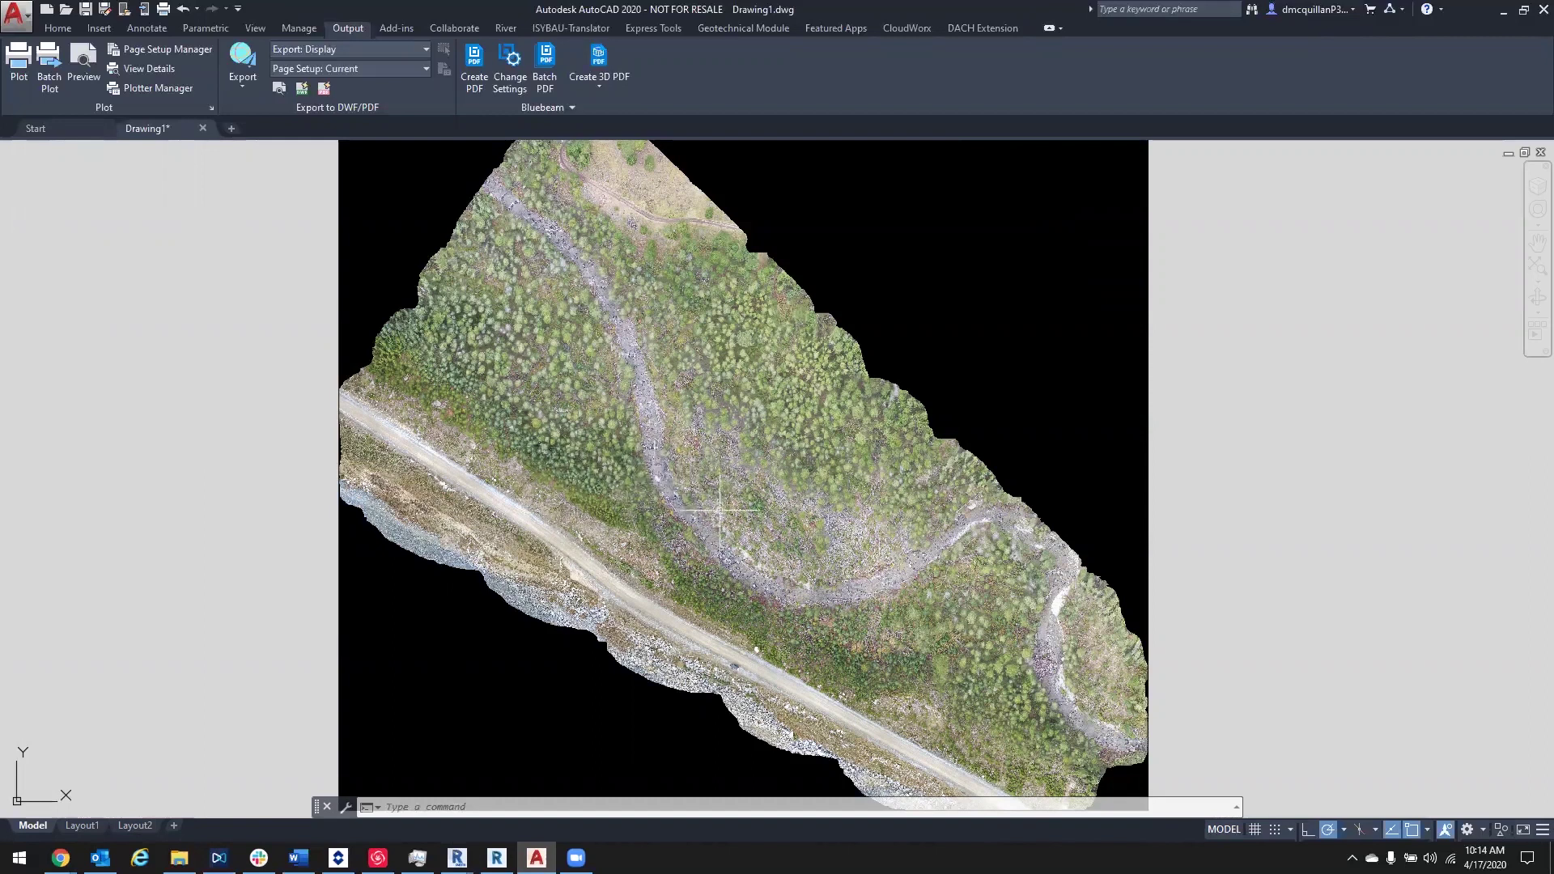
pyautogui.scroll(2, 728, 506)
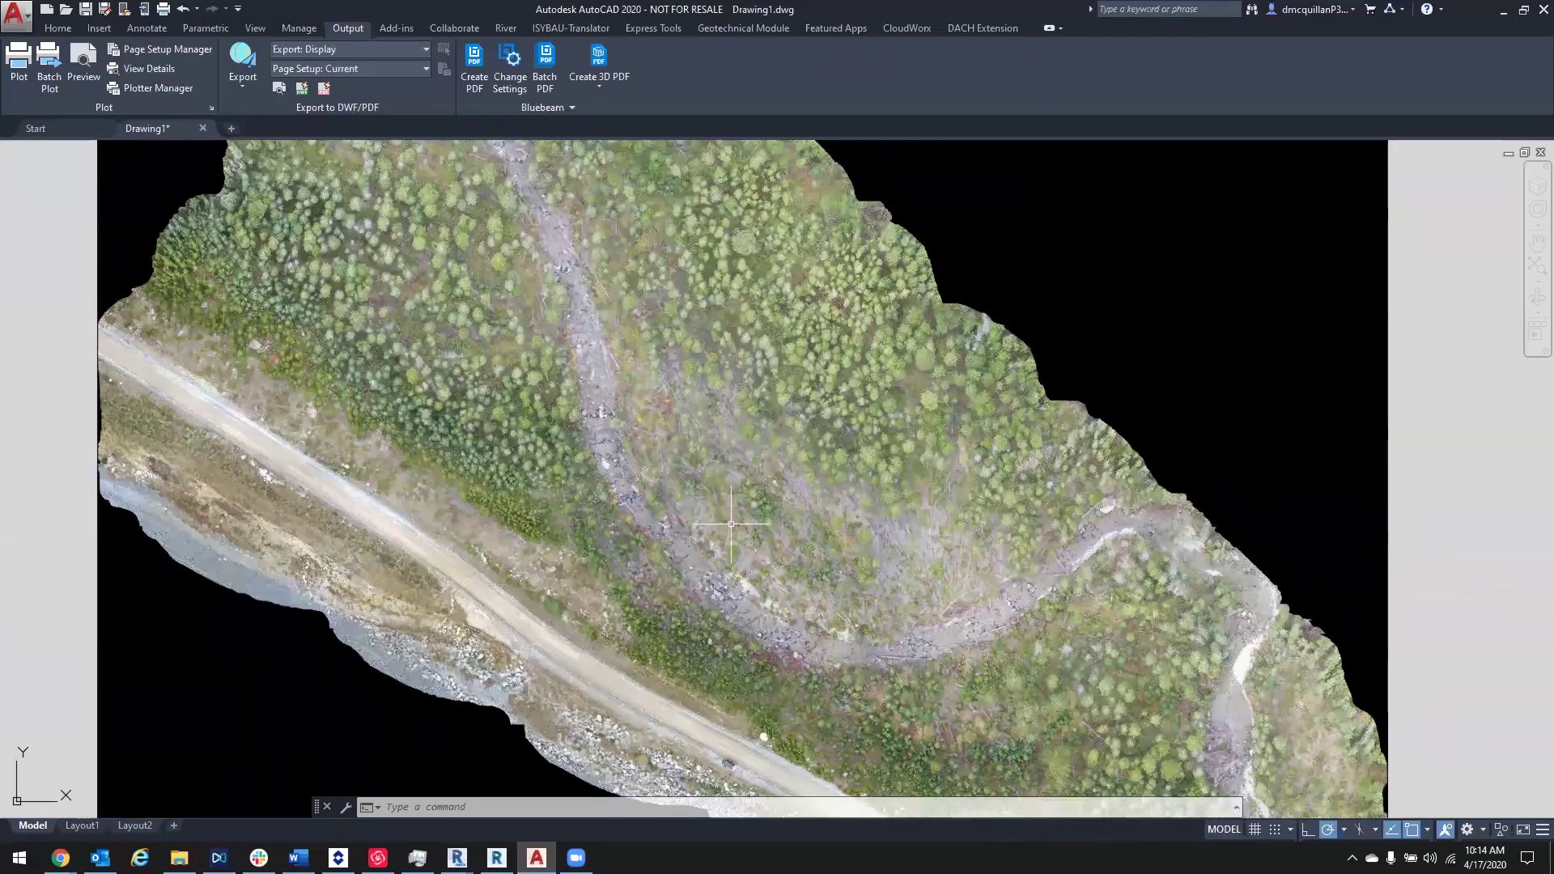
pyautogui.scroll(2, 730, 525)
pyautogui.scroll(2, 731, 525)
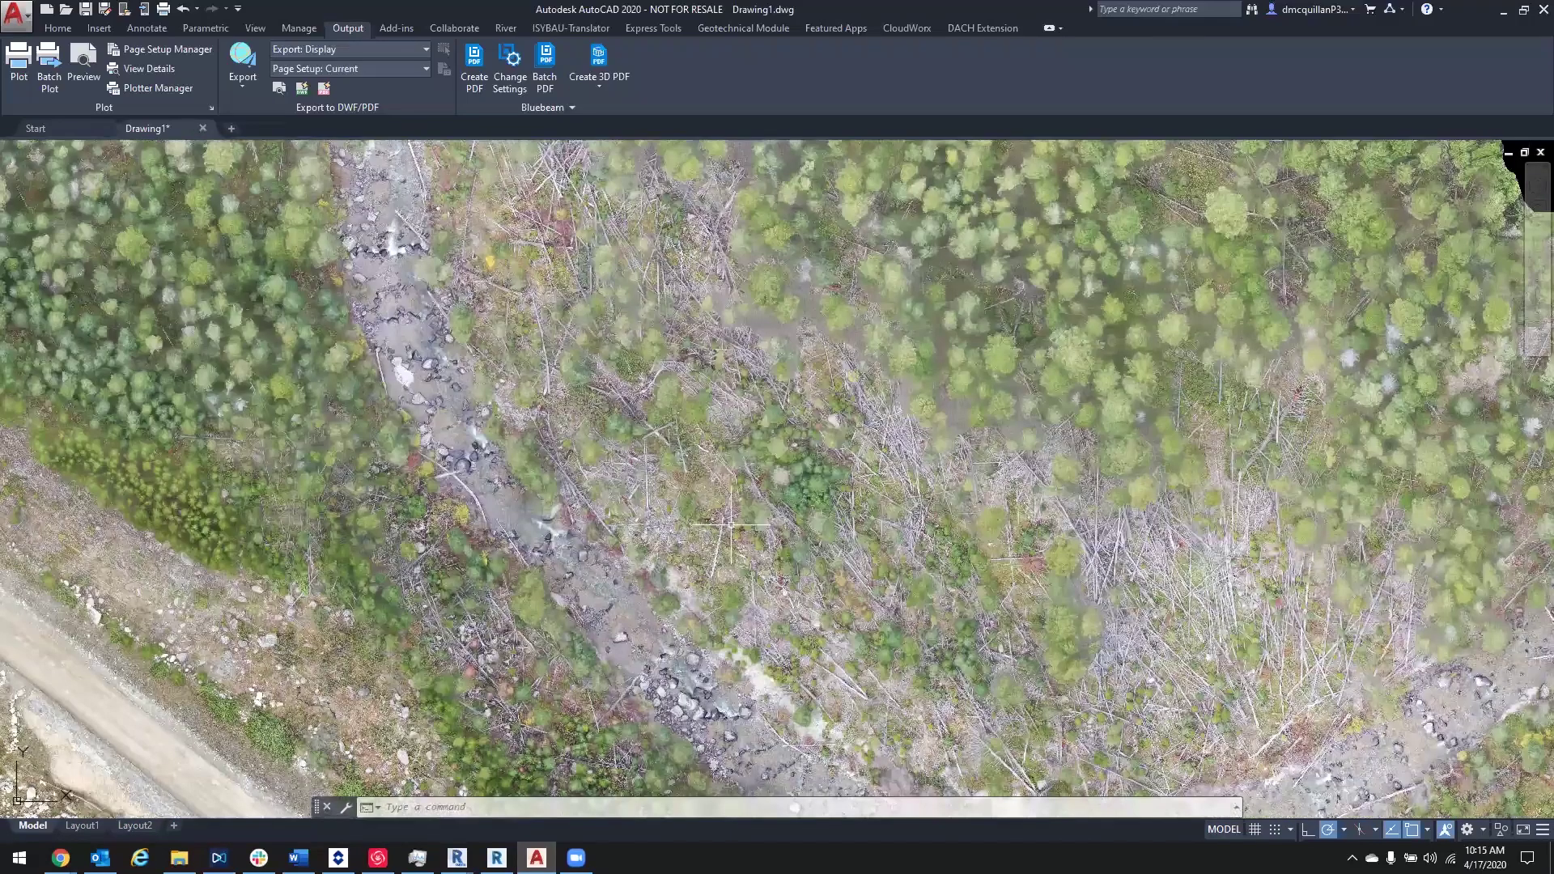
pyautogui.scroll(2, 801, 517)
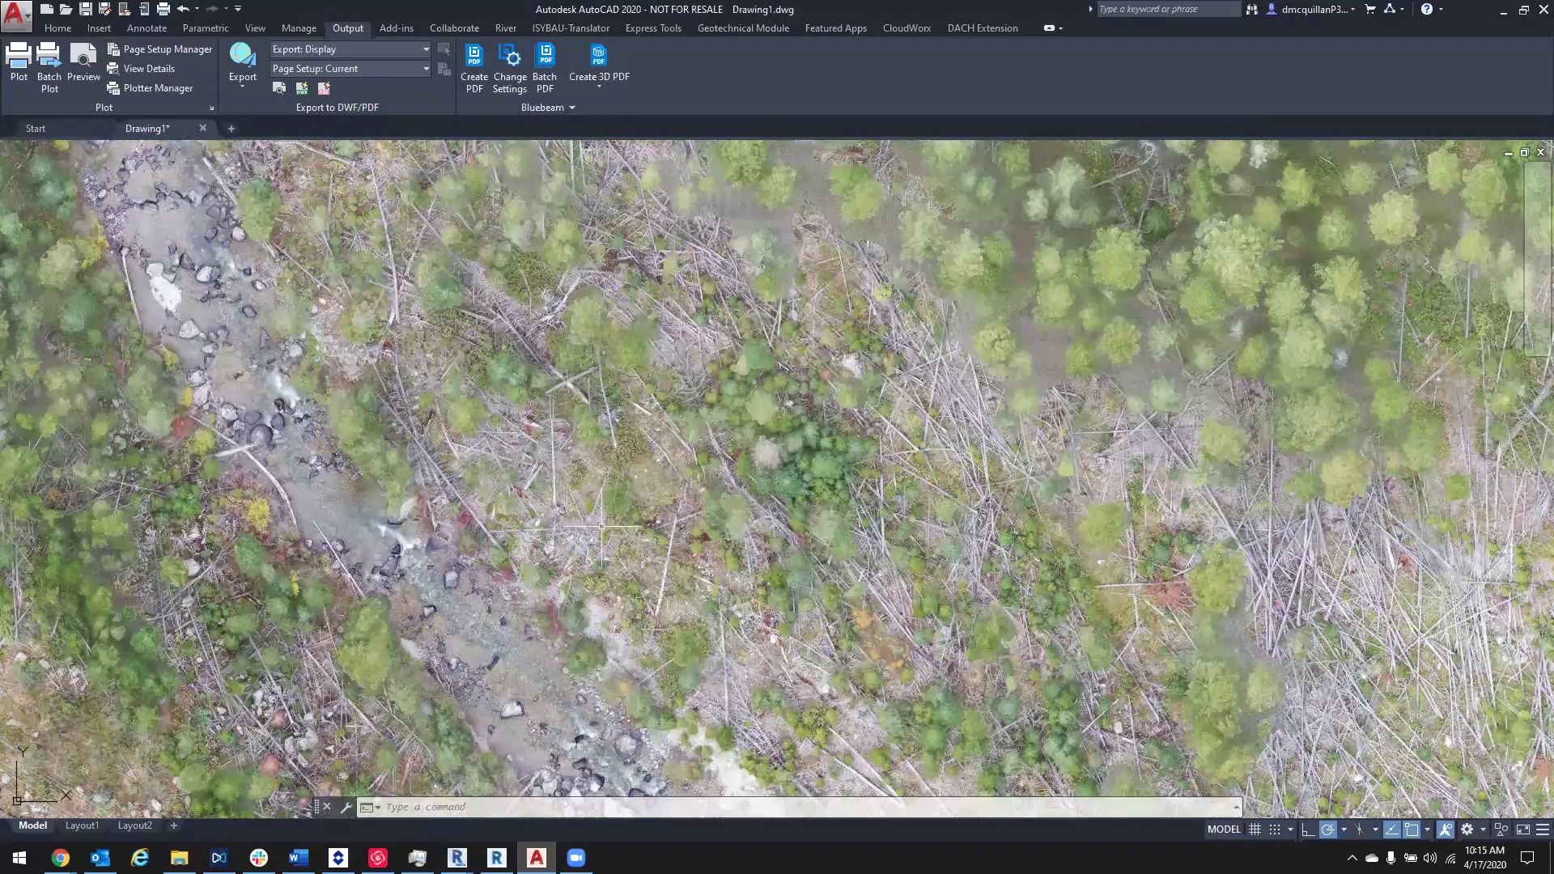
pyautogui.scroll(2, 495, 478)
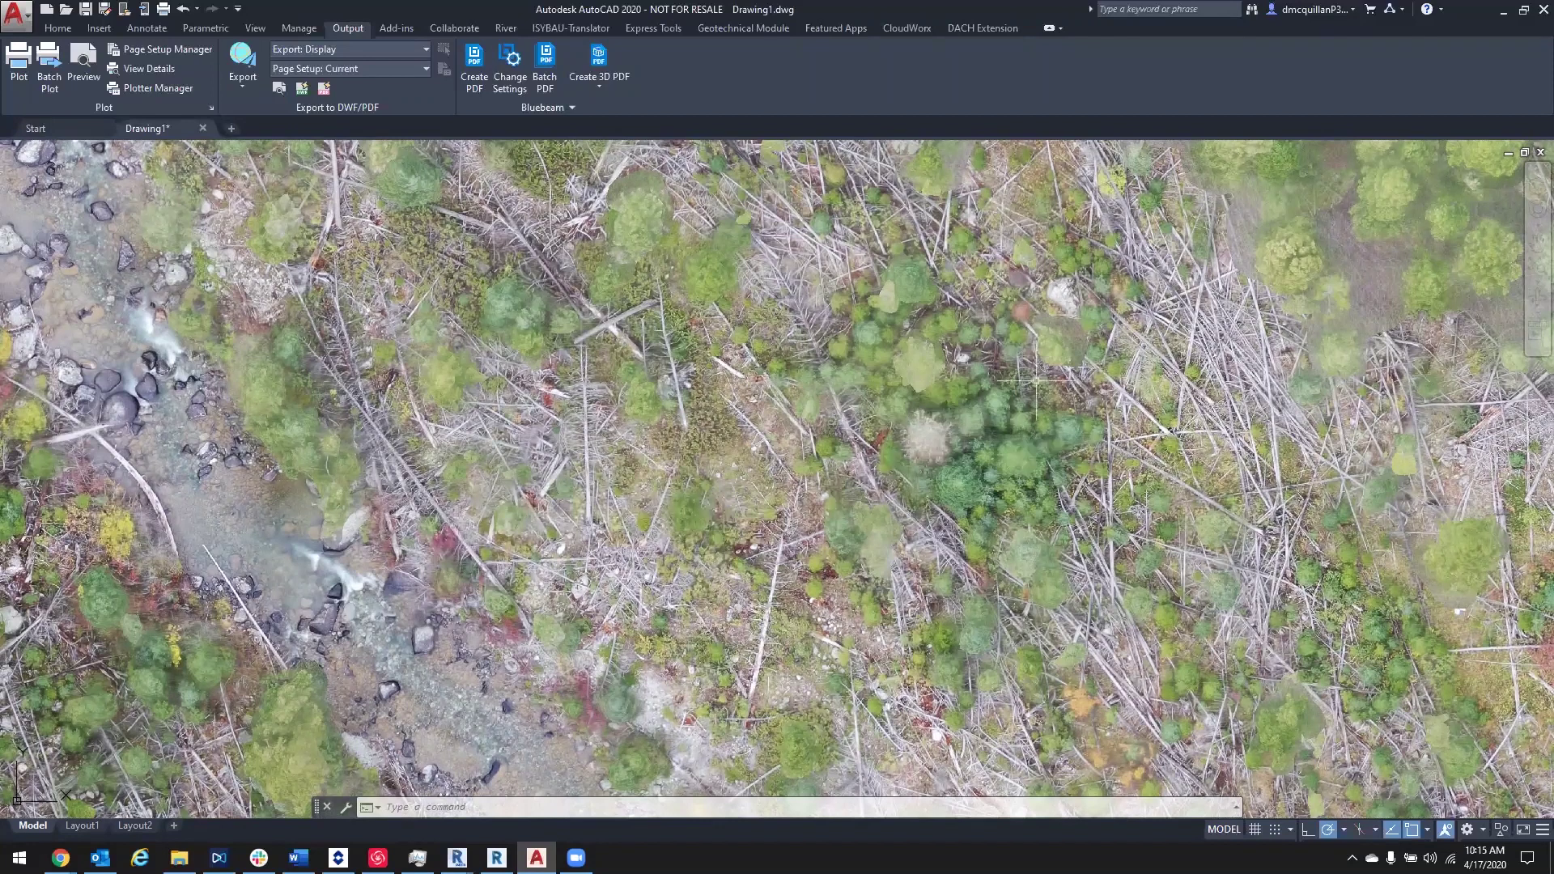
pyautogui.click(1505, 12)
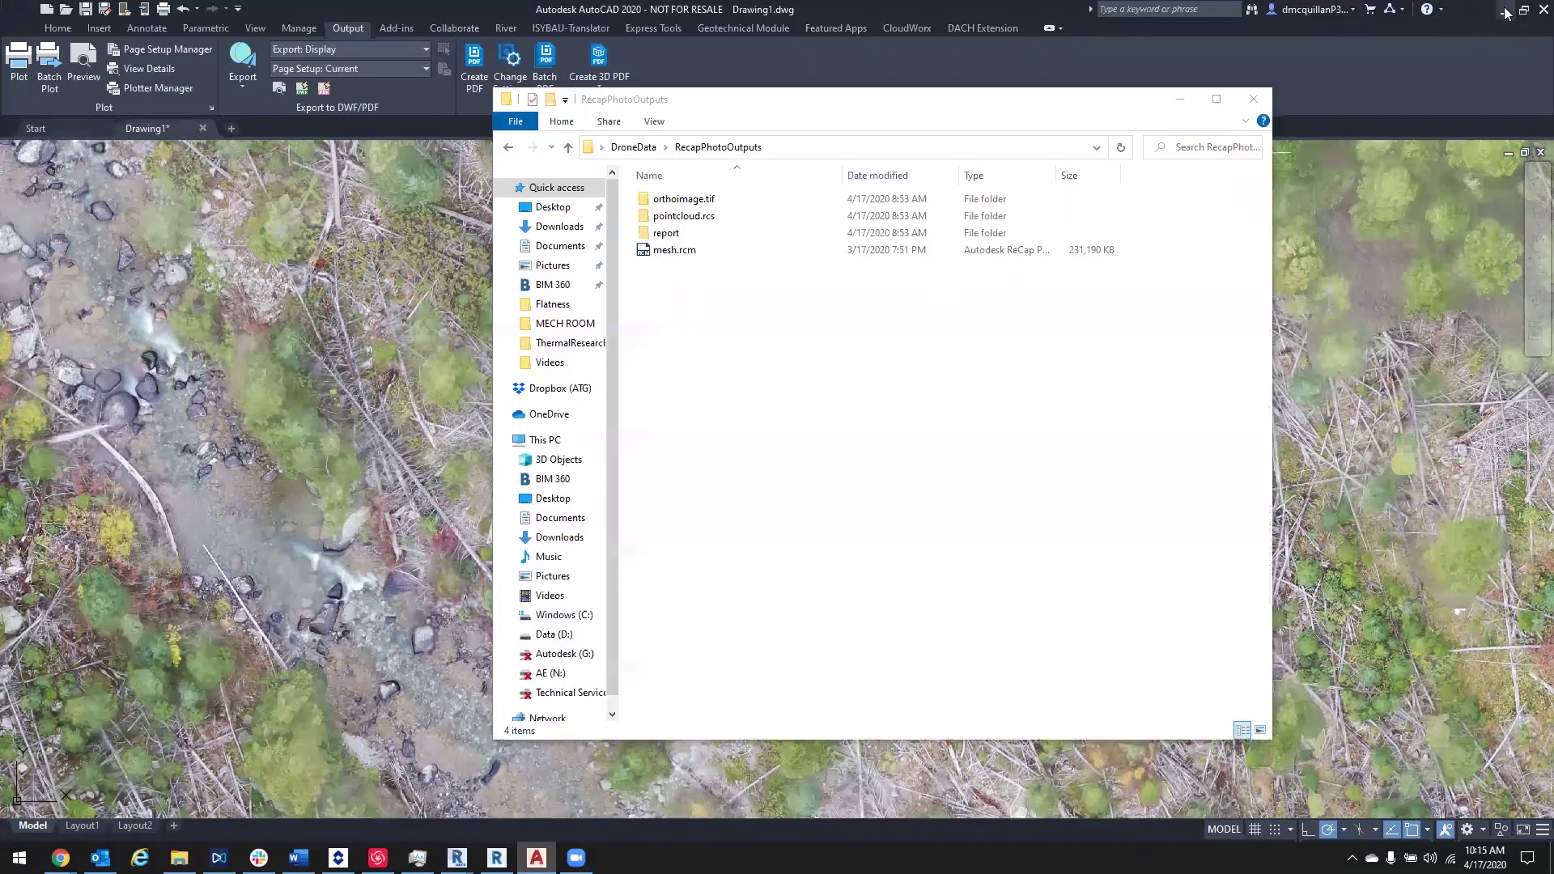
# Step: Open ANewStart_031720.rcp from the pointcloud.rcs folder in ReCap Pro
pyautogui.doubleClick(703, 217)
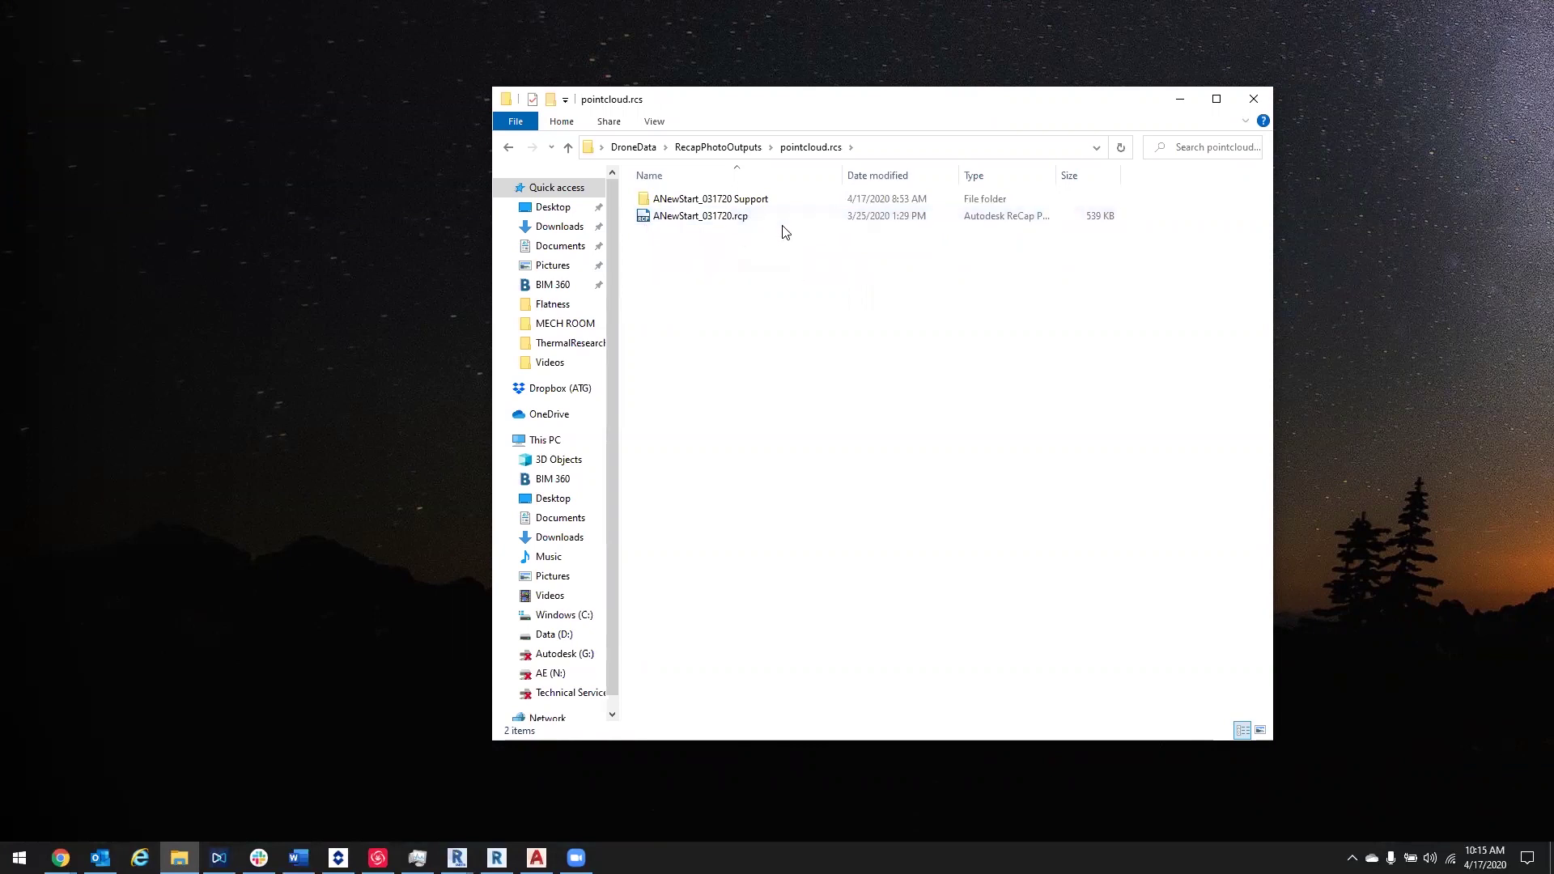
pyautogui.doubleClick(769, 225)
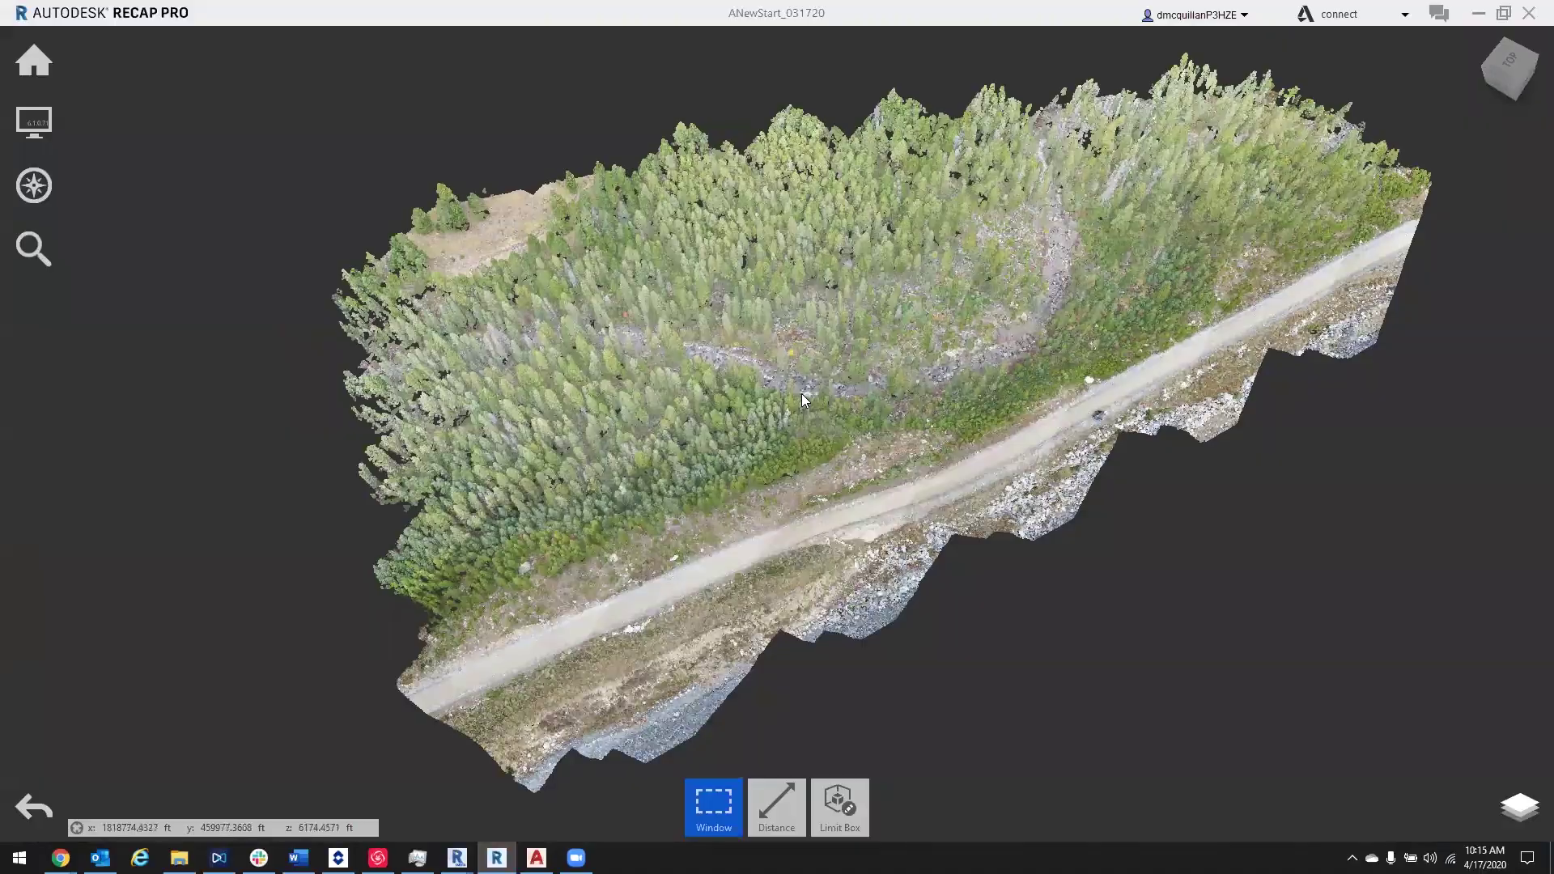
# Step: Orbit to an oblique view and zoom in close on the ANewStart_031720 point cloud, then minimize ReCap Pro
pyautogui.scroll(5, 801, 393)
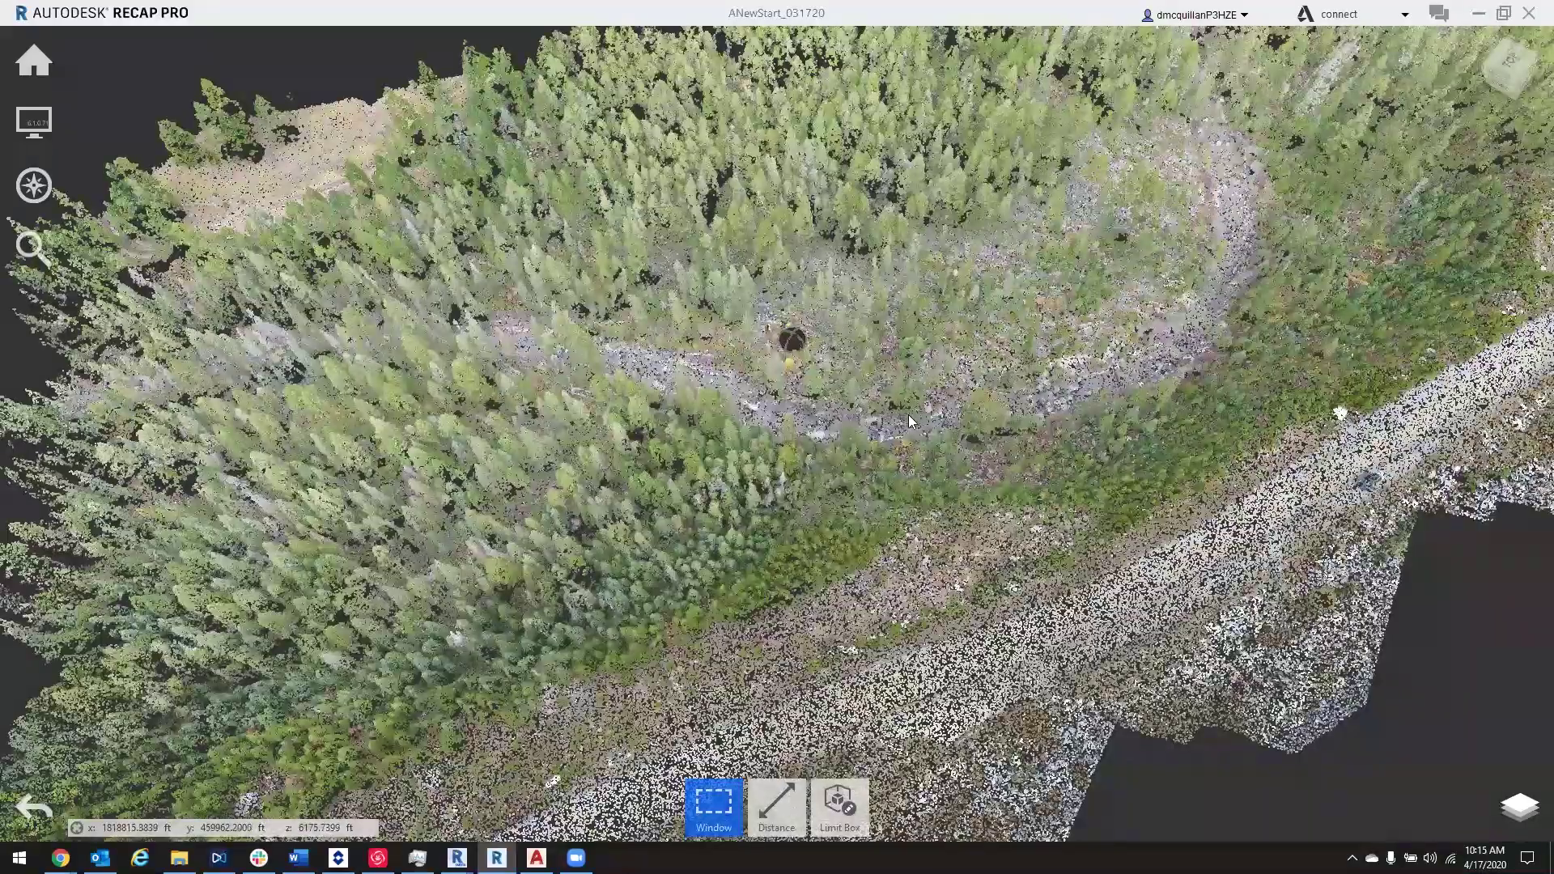
pyautogui.moveTo(908, 414); pyautogui.dragTo(937, 374)
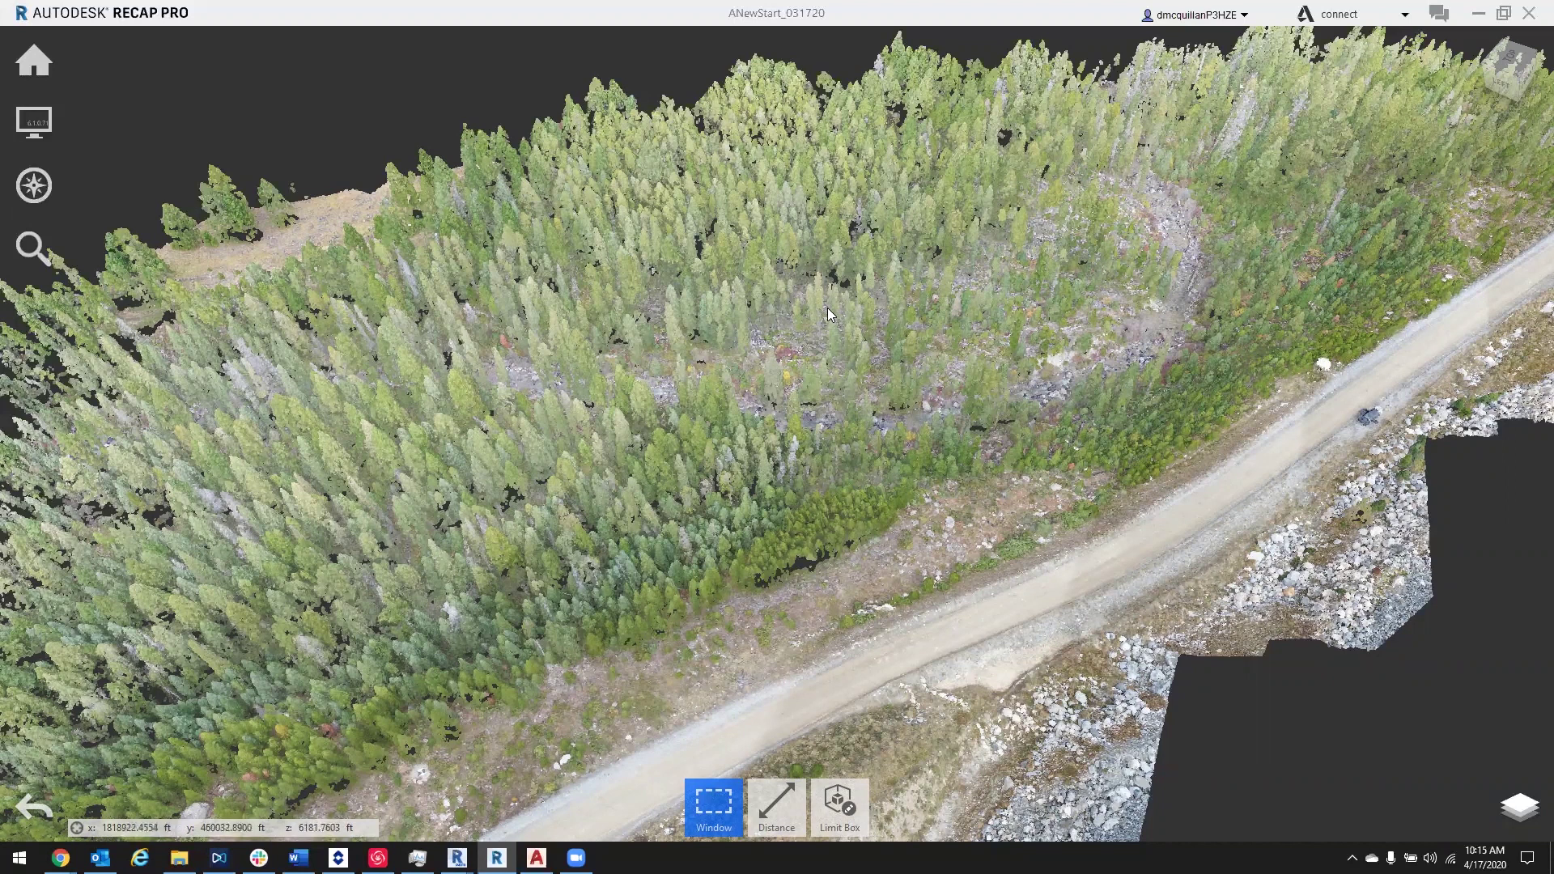
pyautogui.scroll(5, 977, 356)
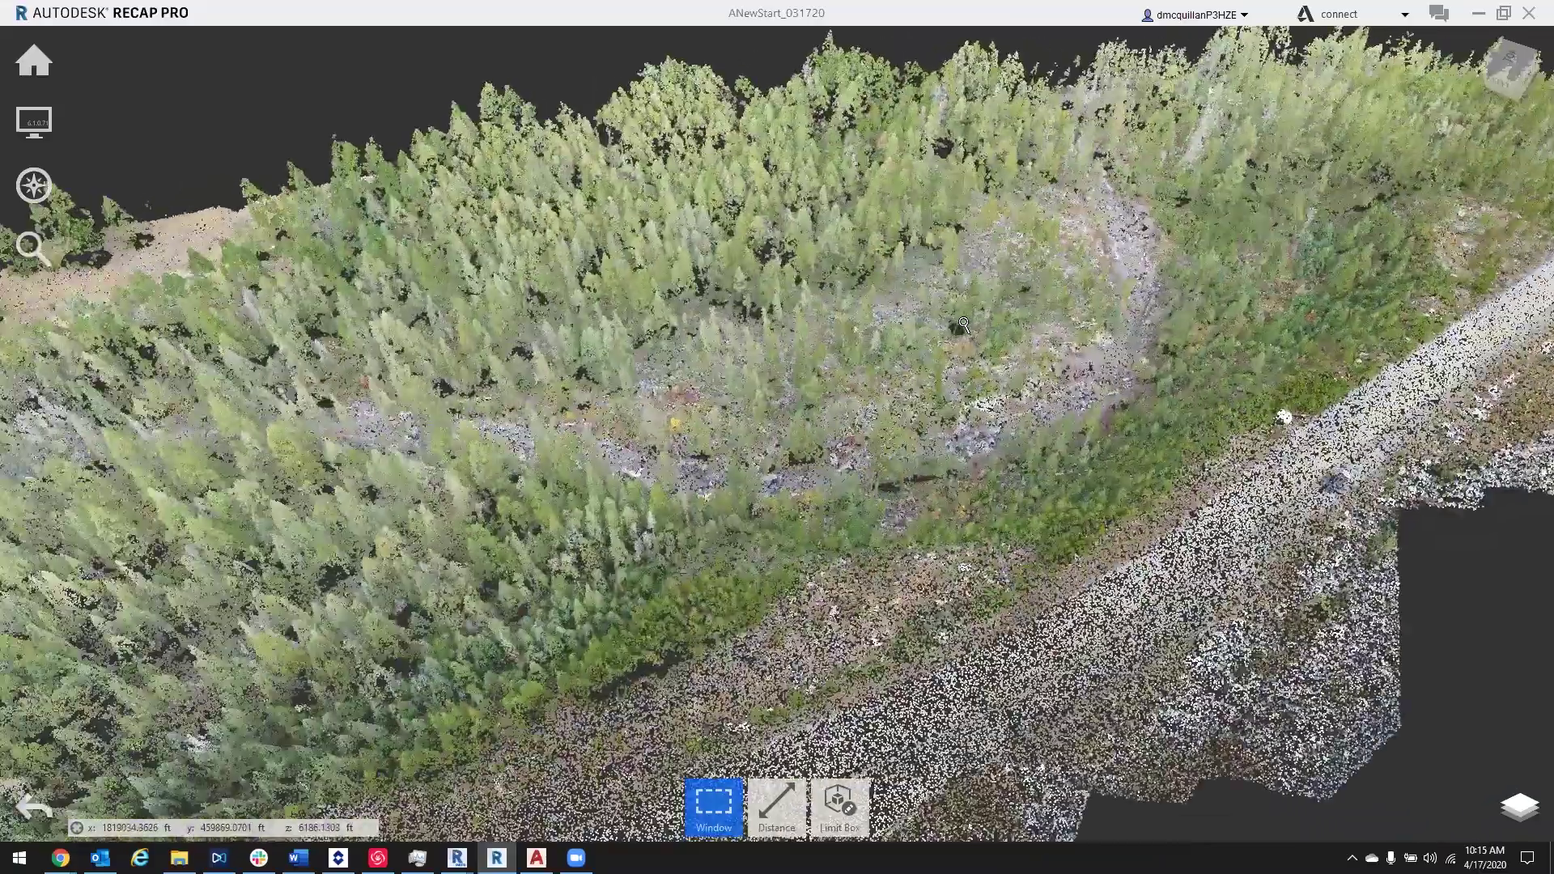
pyautogui.scroll(2, 947, 441)
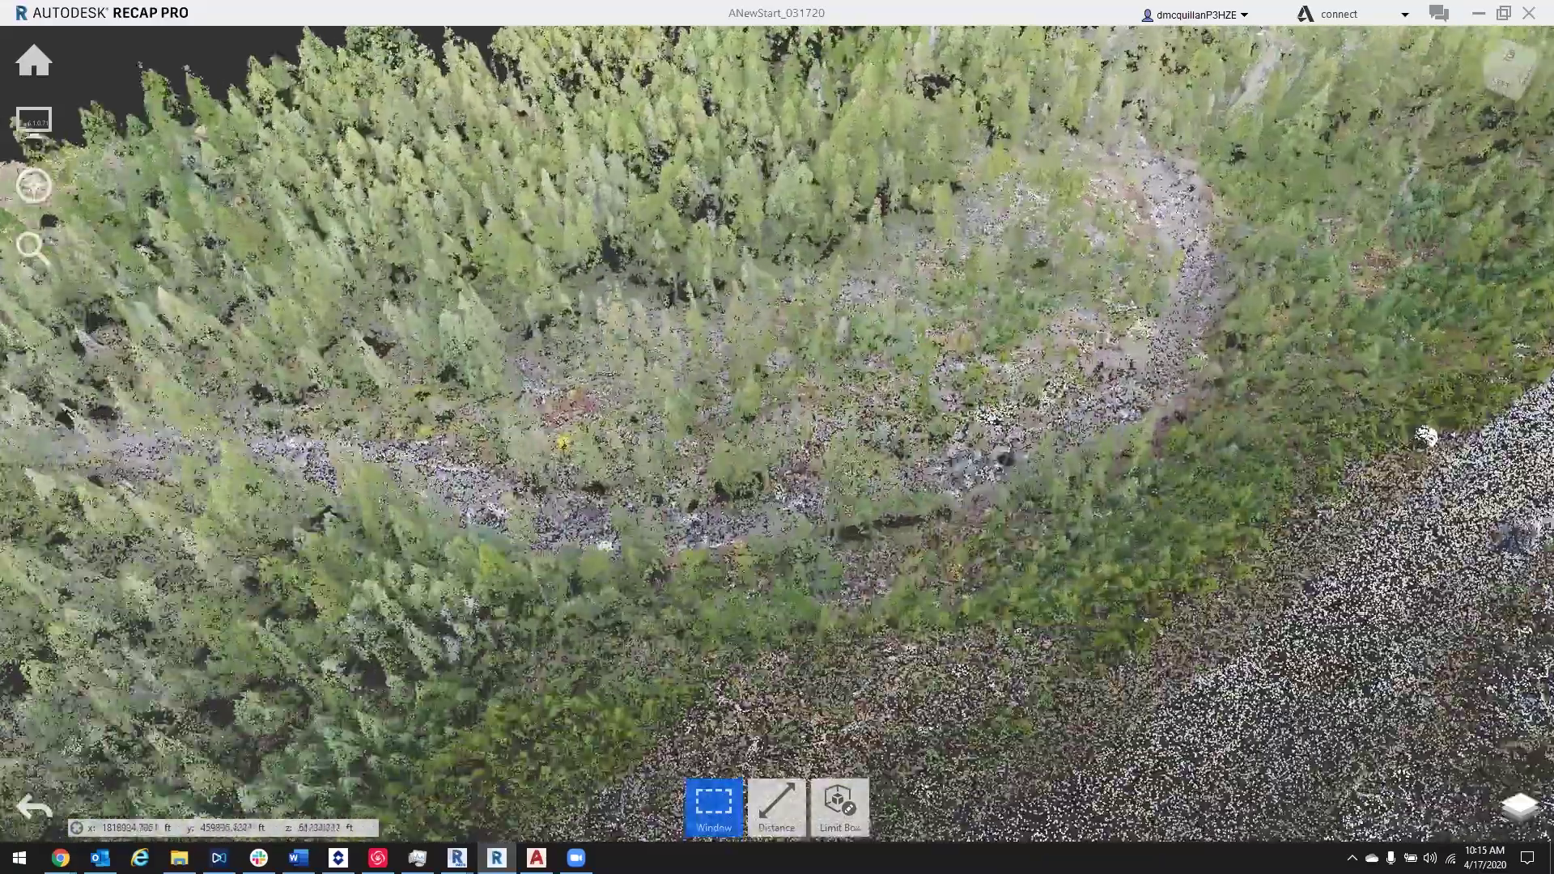
pyautogui.scroll(2, 916, 390)
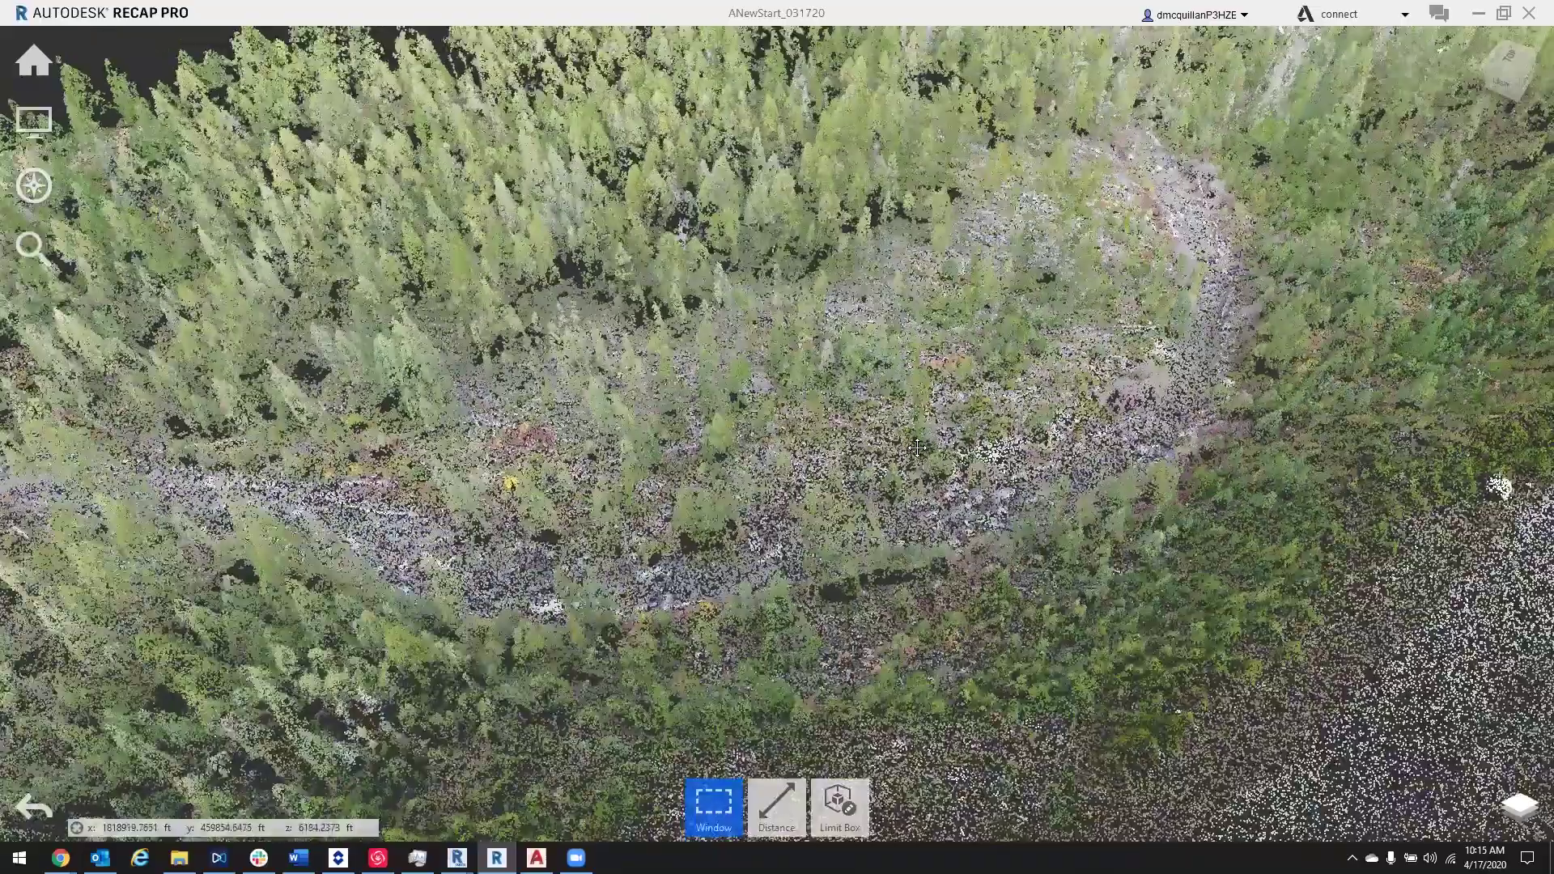
pyautogui.scroll(2, 892, 431)
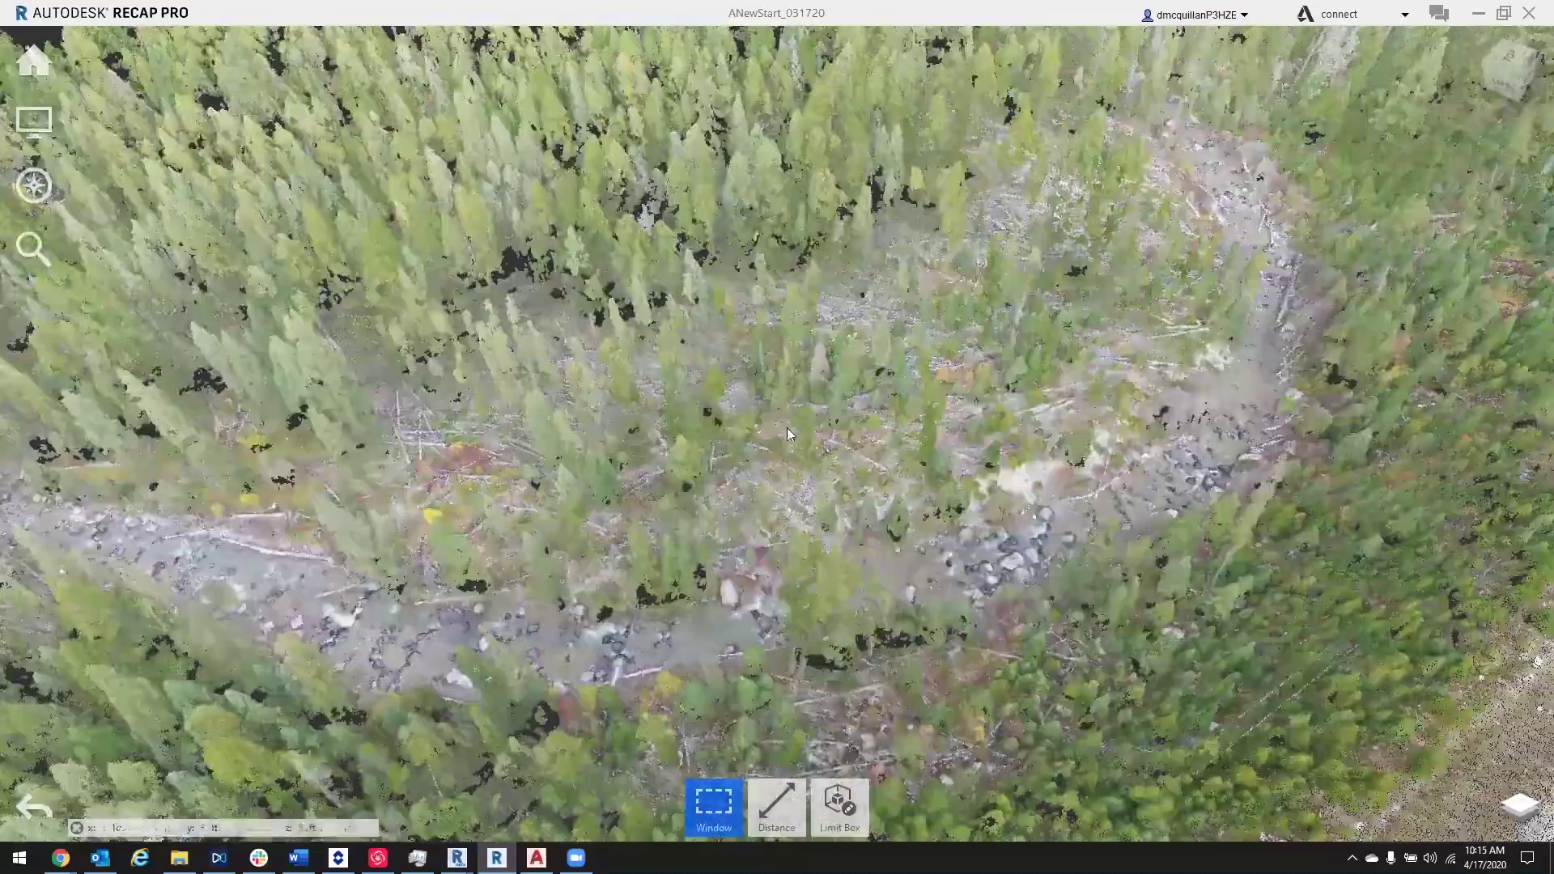
pyautogui.scroll(2, 847, 453)
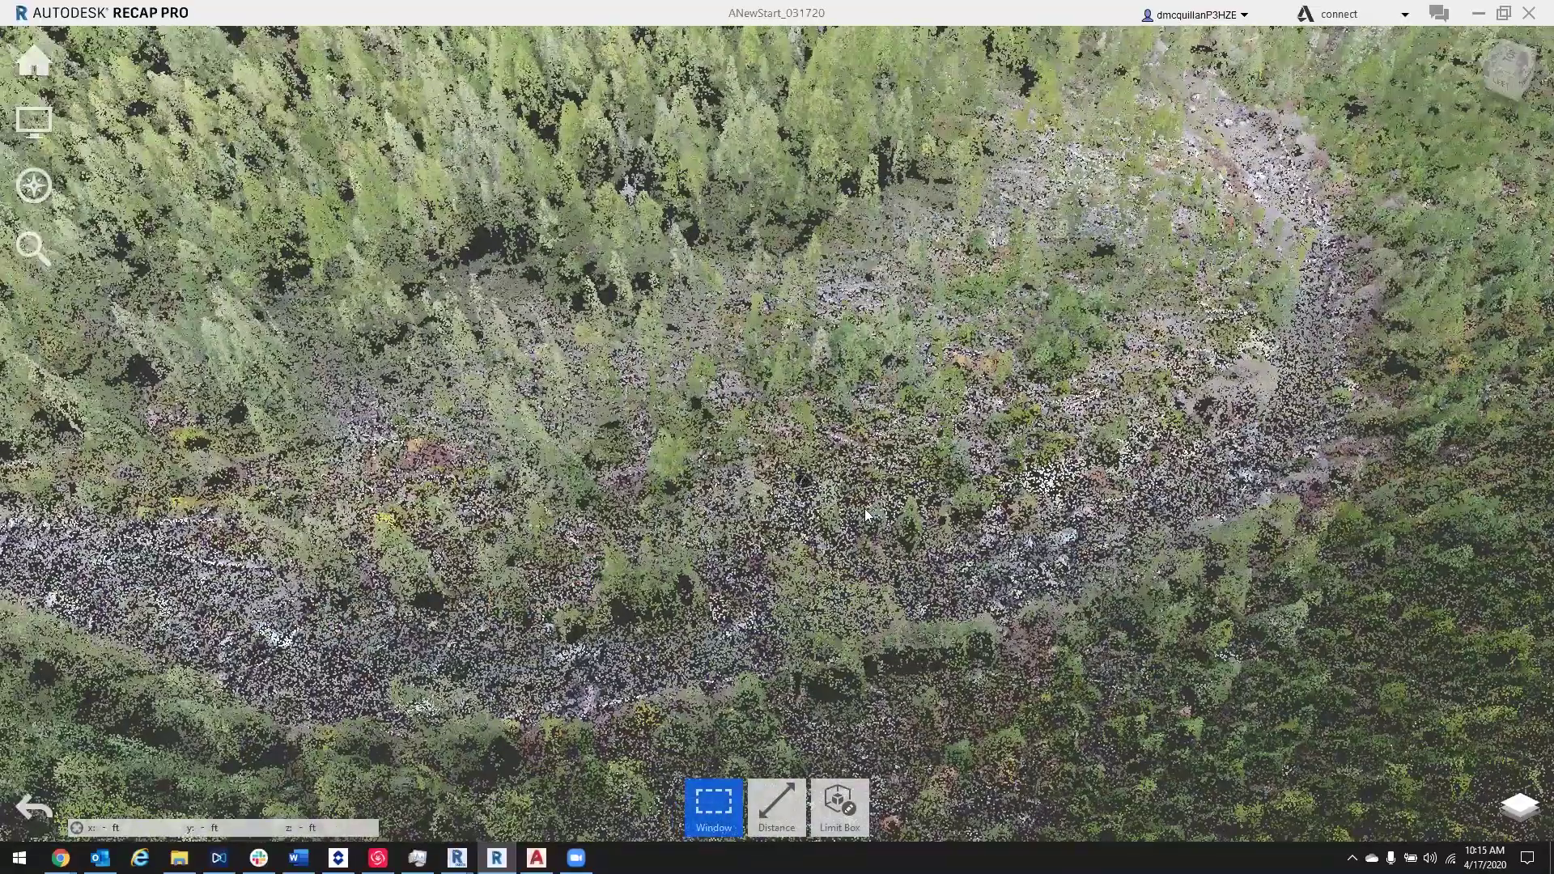
pyautogui.scroll(2, 798, 484)
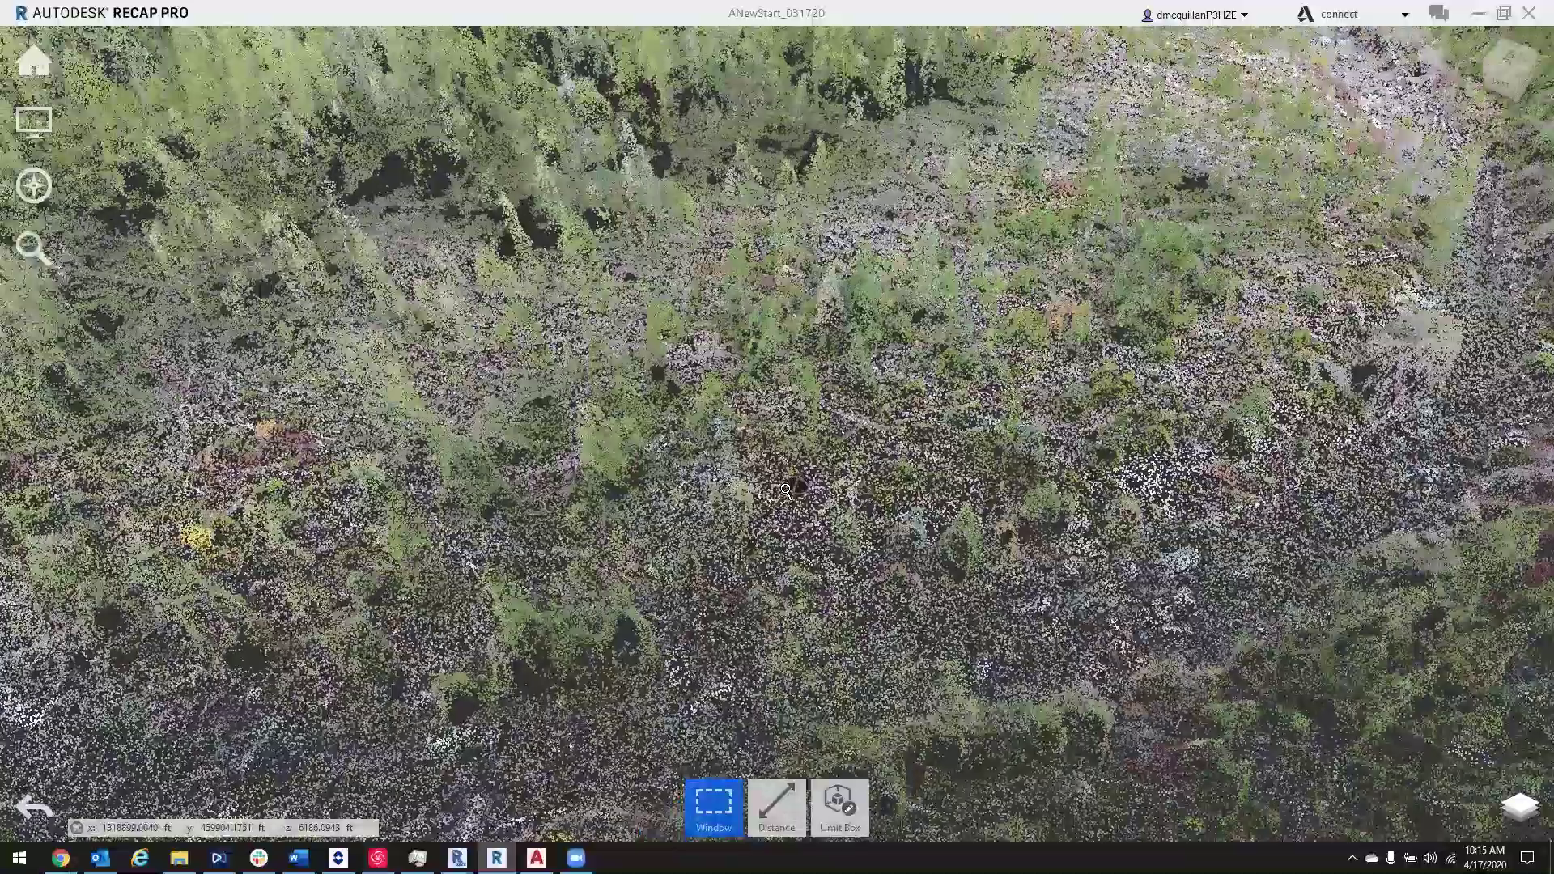
pyautogui.scroll(2, 786, 489)
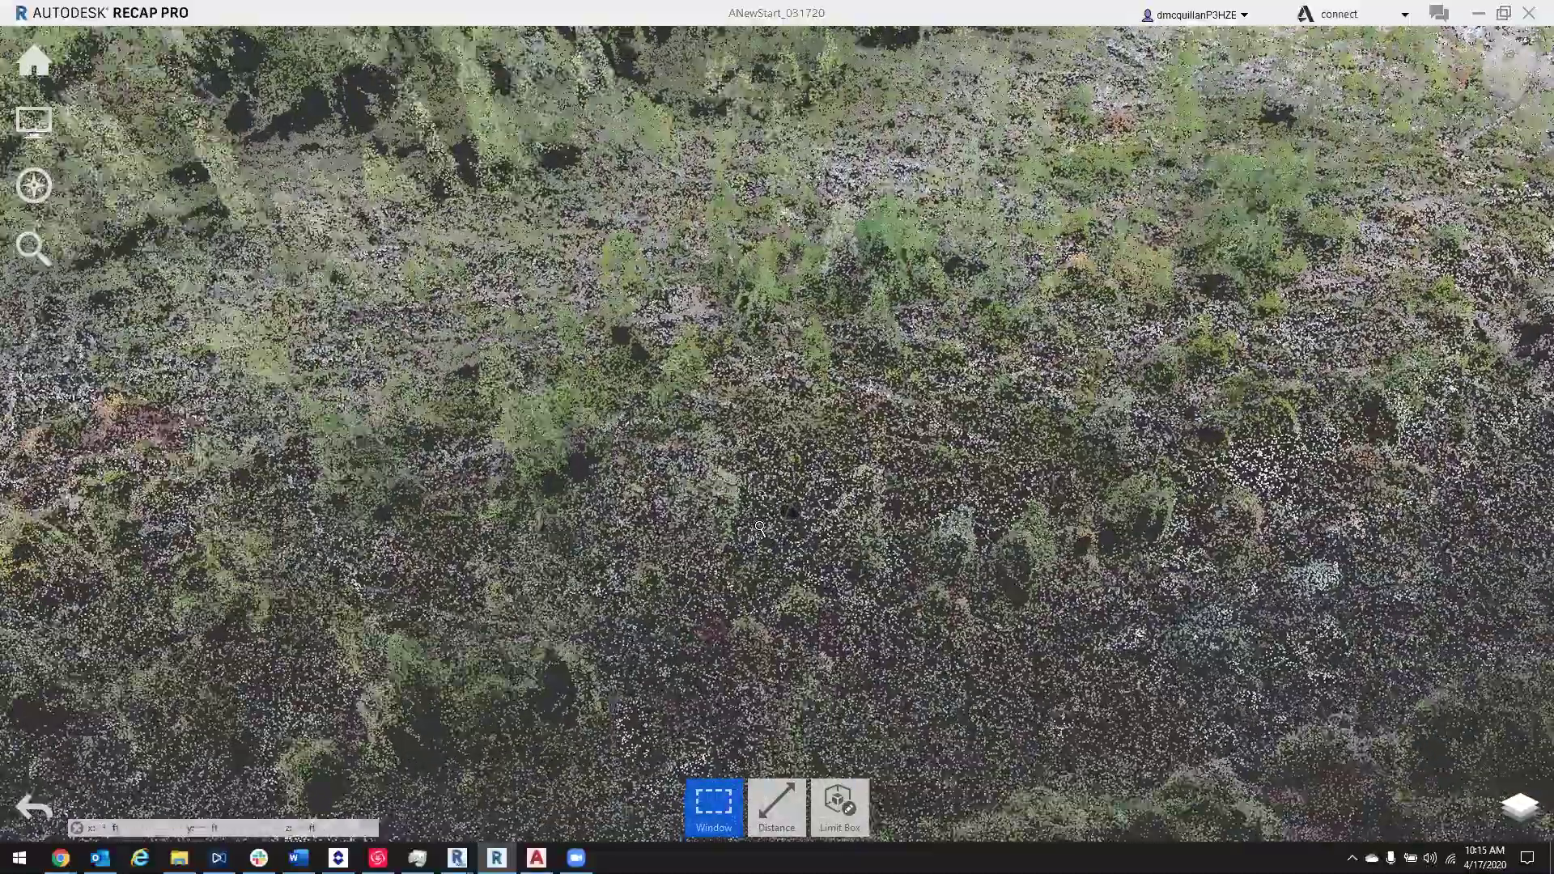
pyautogui.scroll(2, 806, 535)
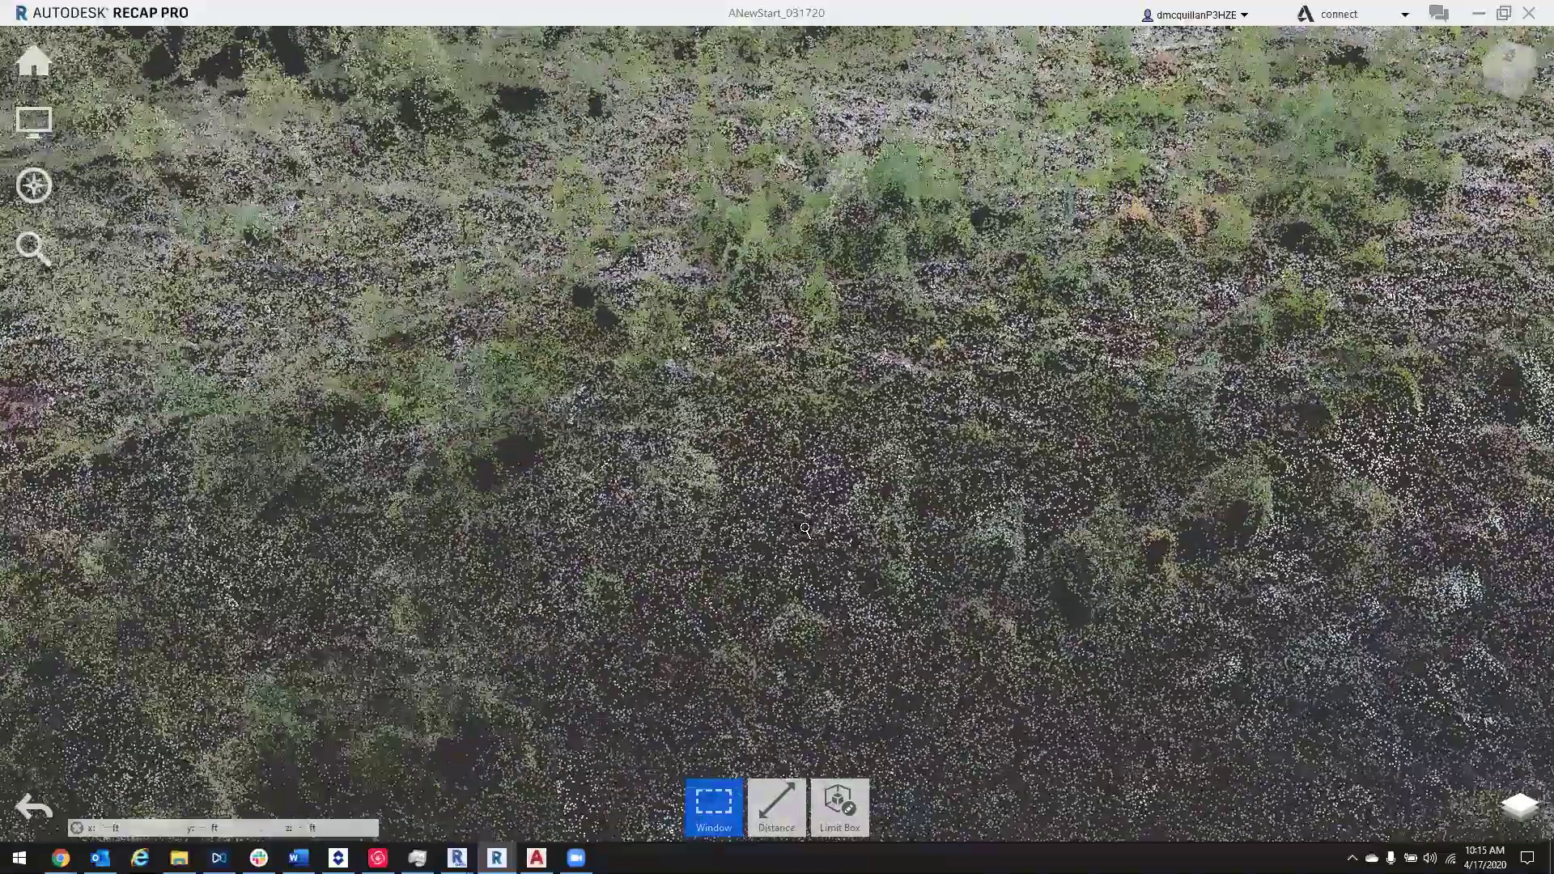
pyautogui.scroll(2, 805, 531)
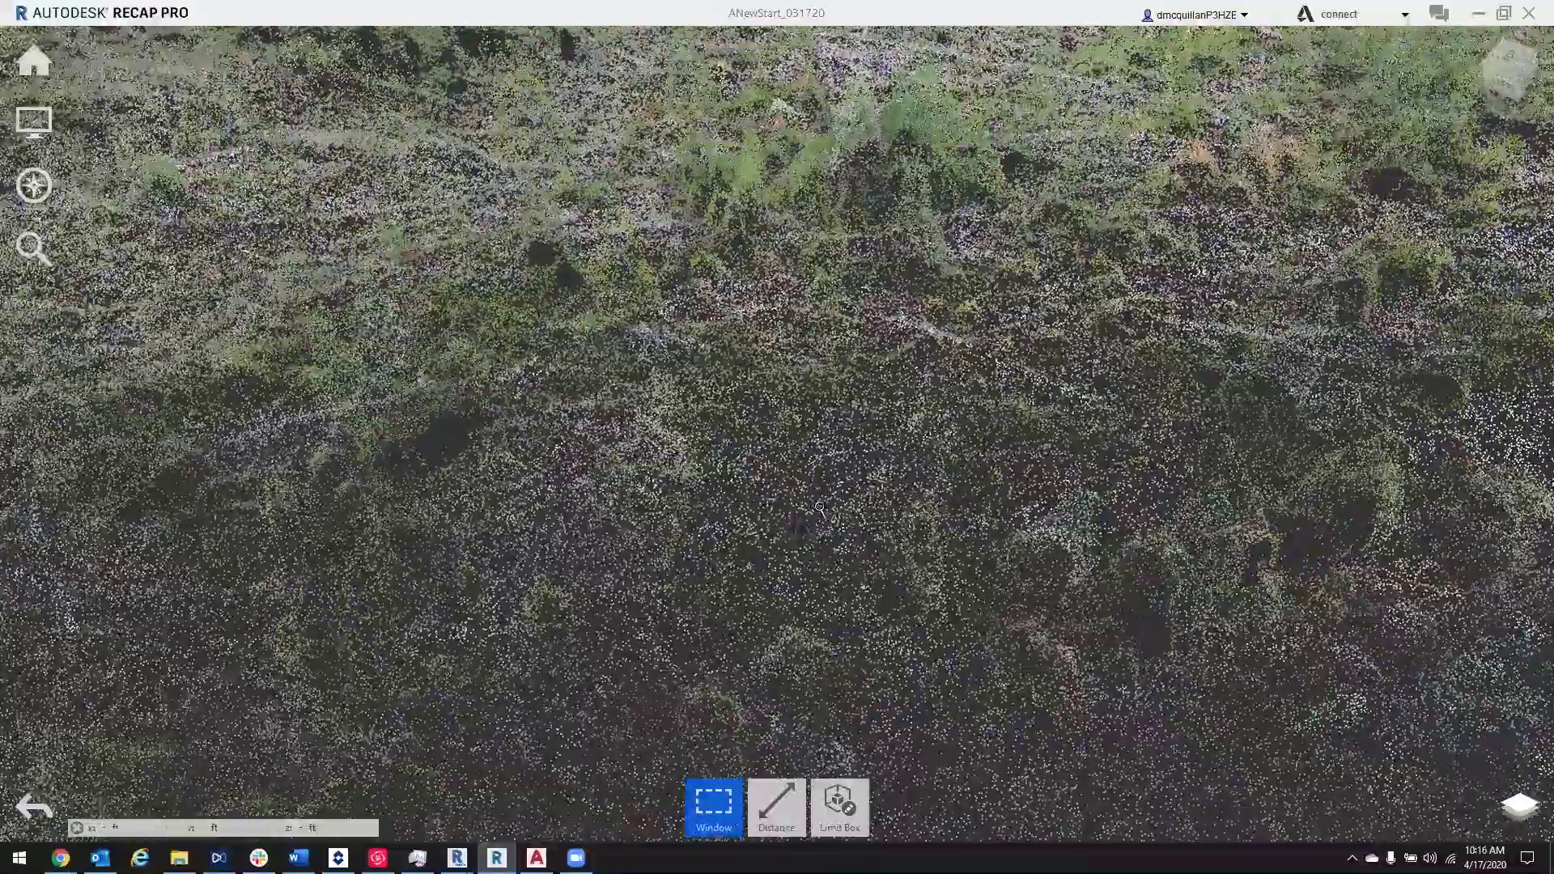
pyautogui.scroll(2, 817, 518)
pyautogui.scroll(2, 808, 537)
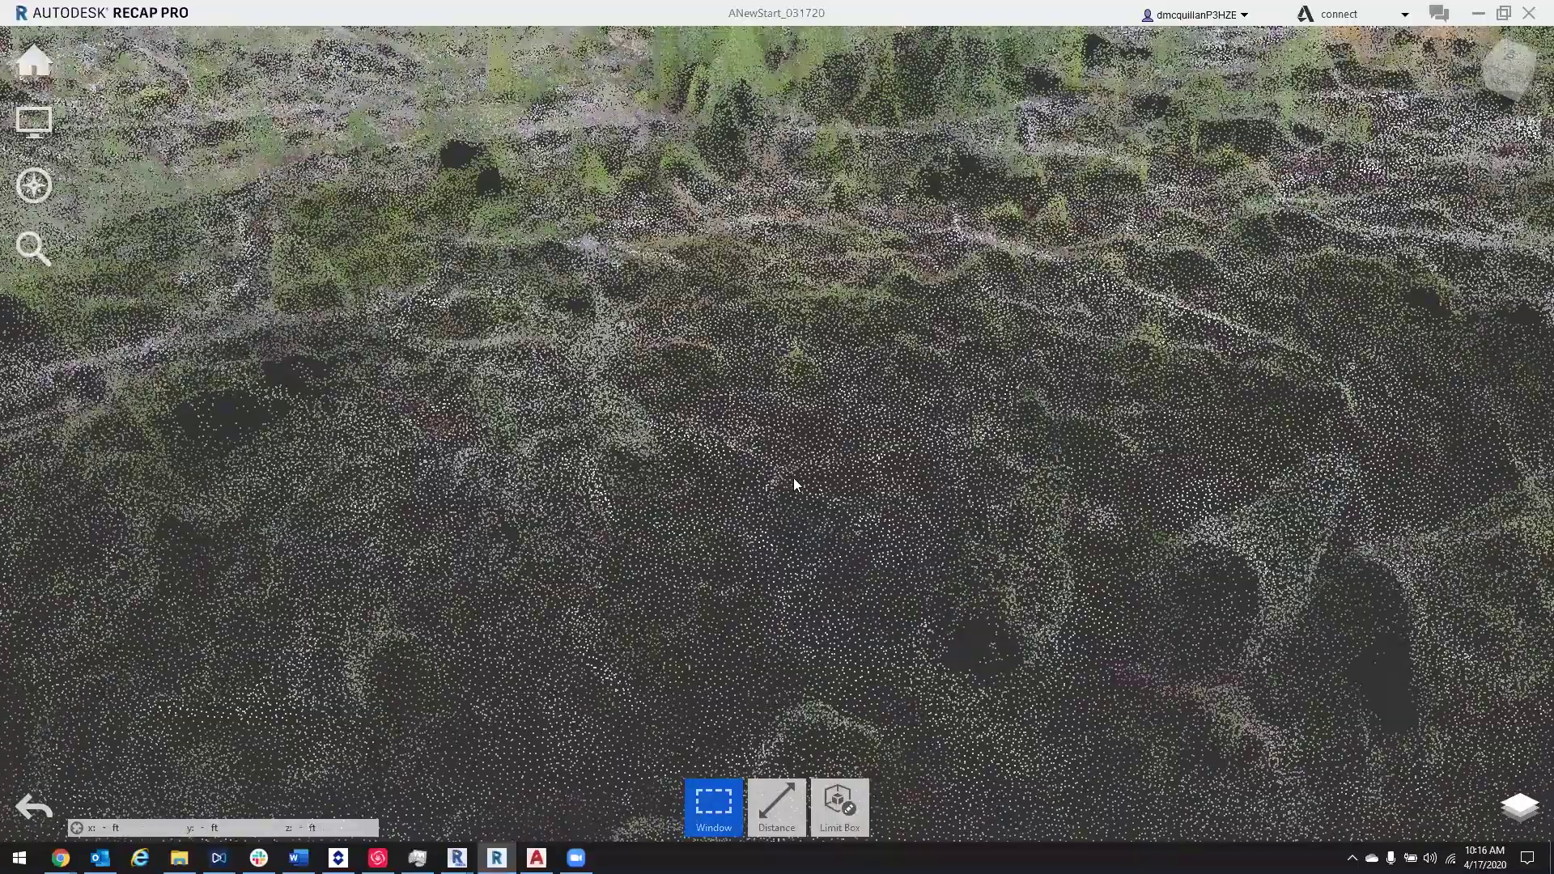
pyautogui.scroll(3, 793, 483)
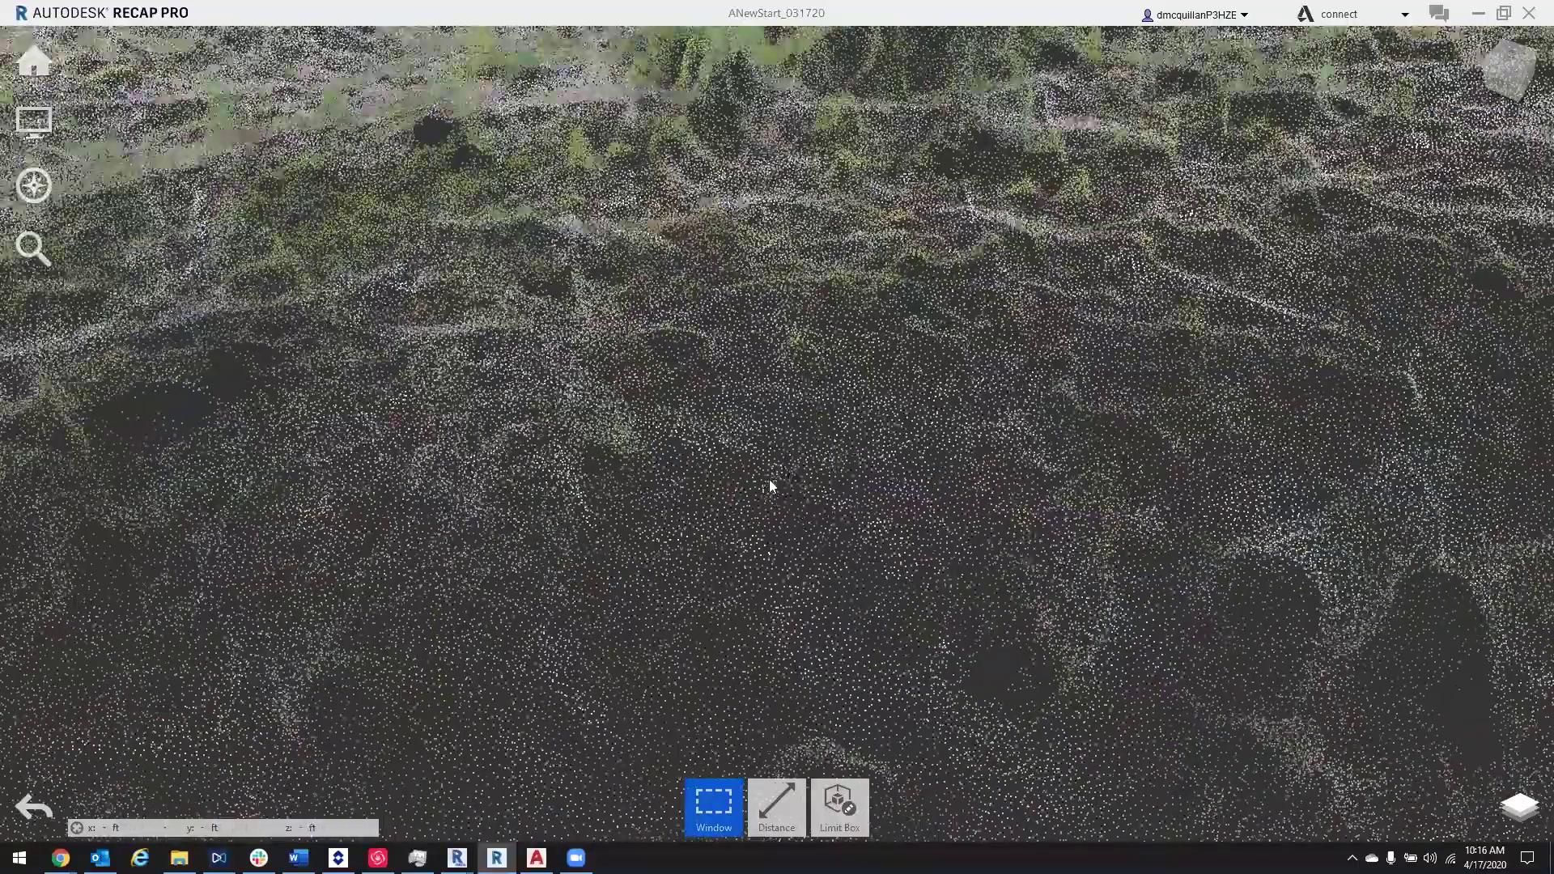
pyautogui.scroll(3, 769, 484)
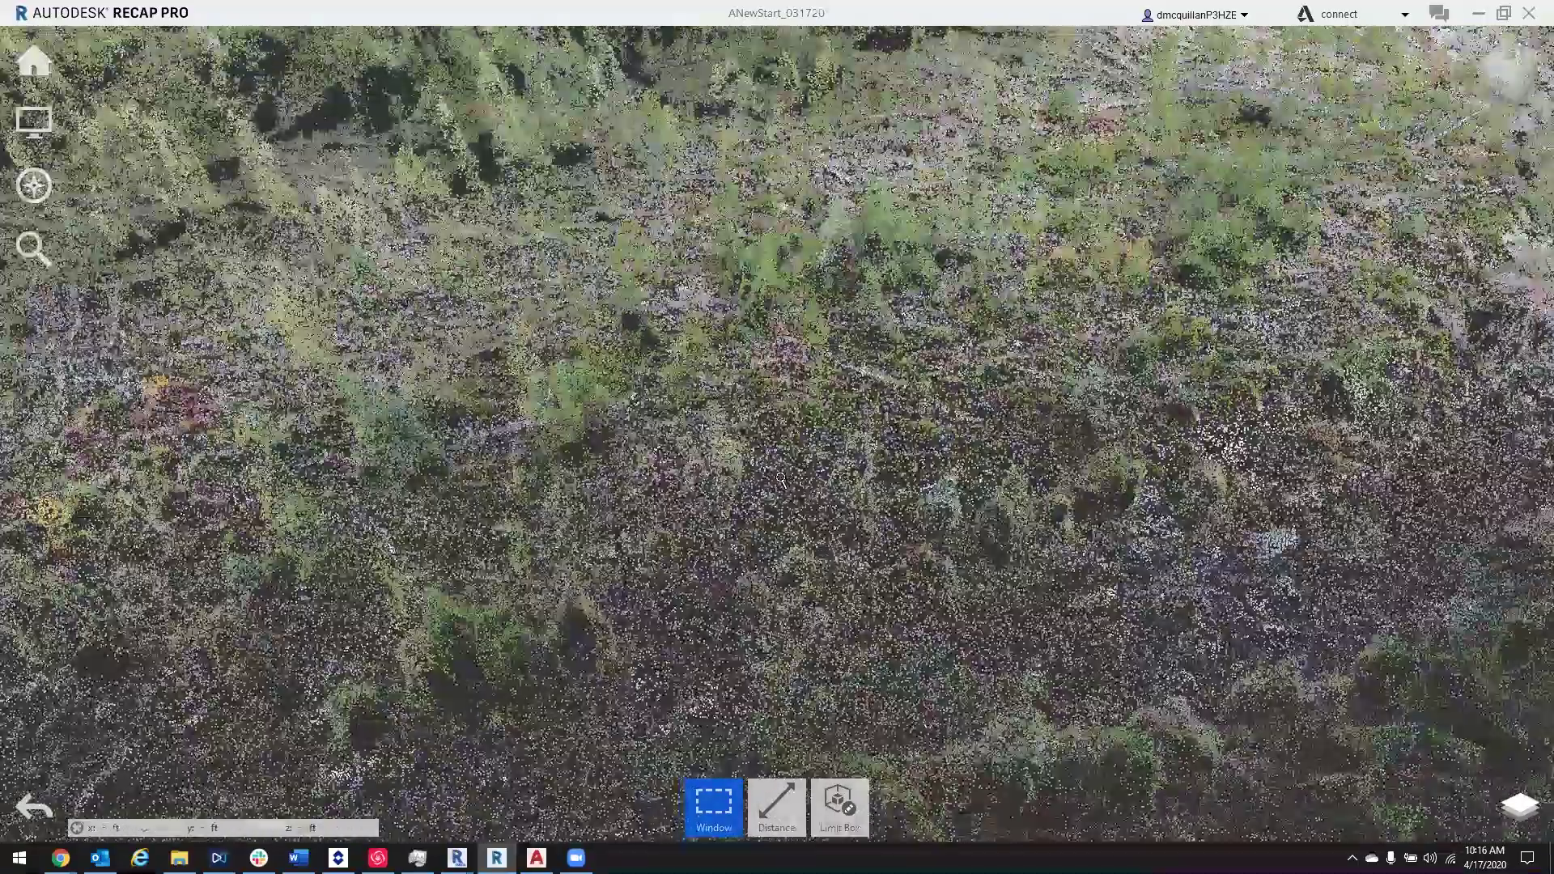
pyautogui.scroll(-5, 781, 479)
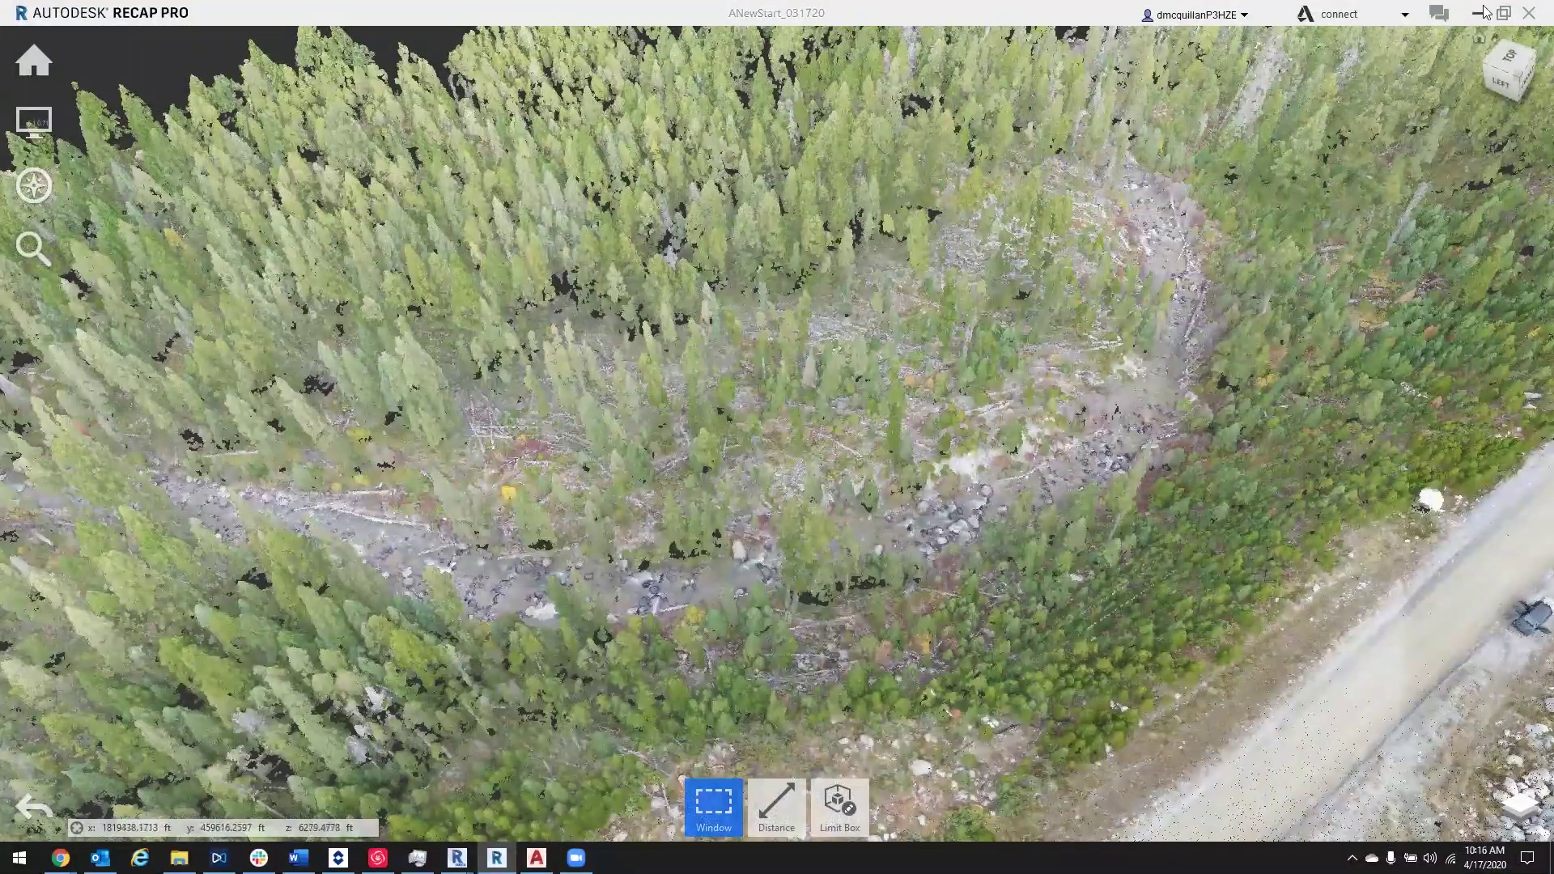
pyautogui.click(1482, 13)
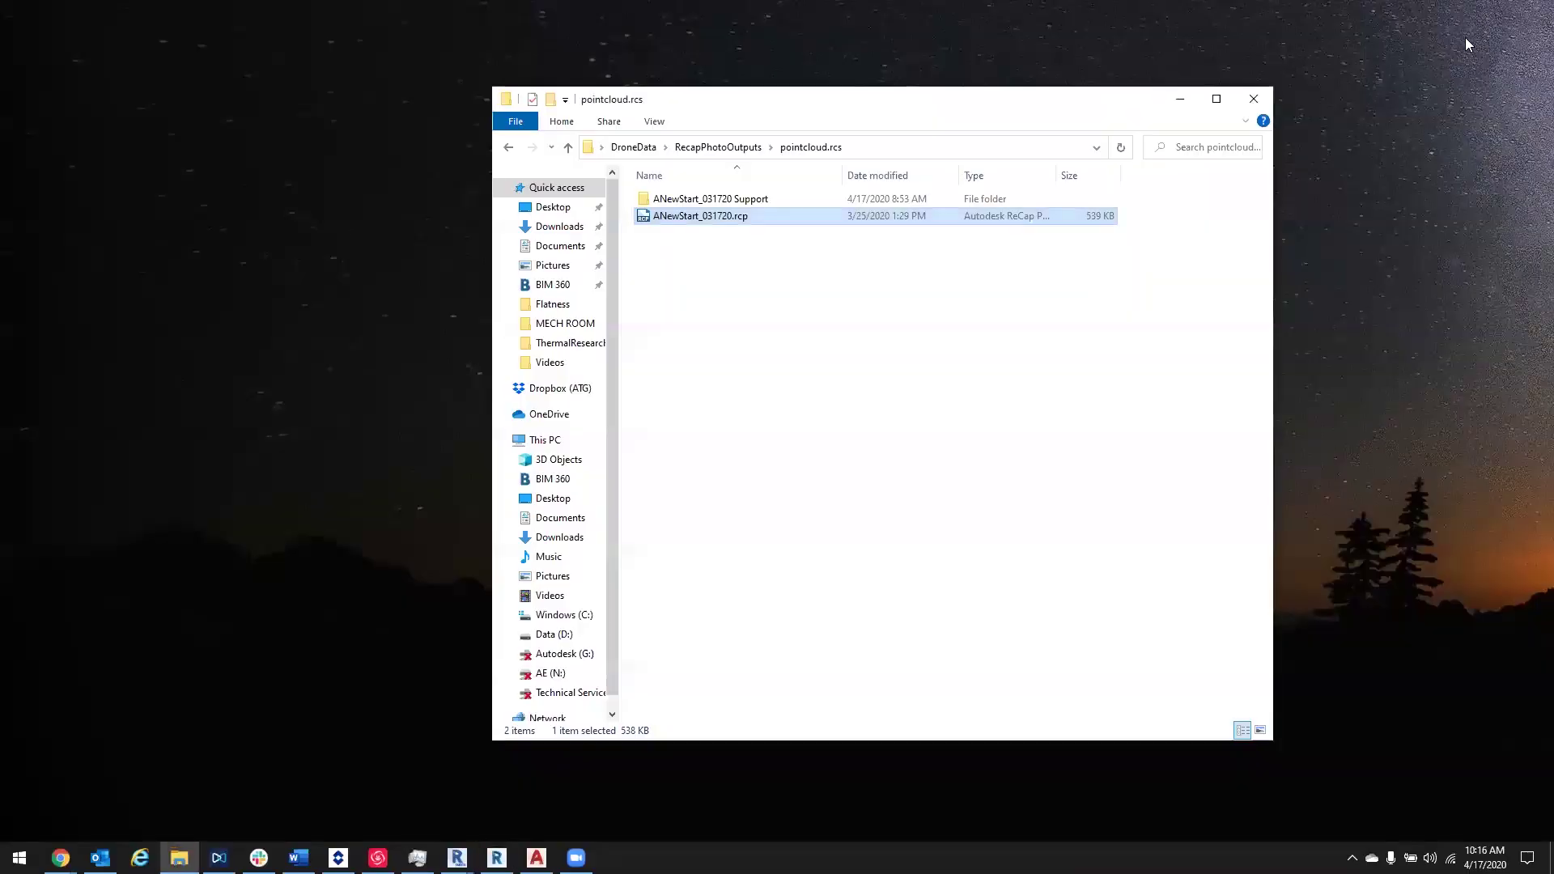
# Step: Go back to RecapPhotoOutputs and bring the mesh.rcm model up in ReCap Photo
pyautogui.click(738, 148)
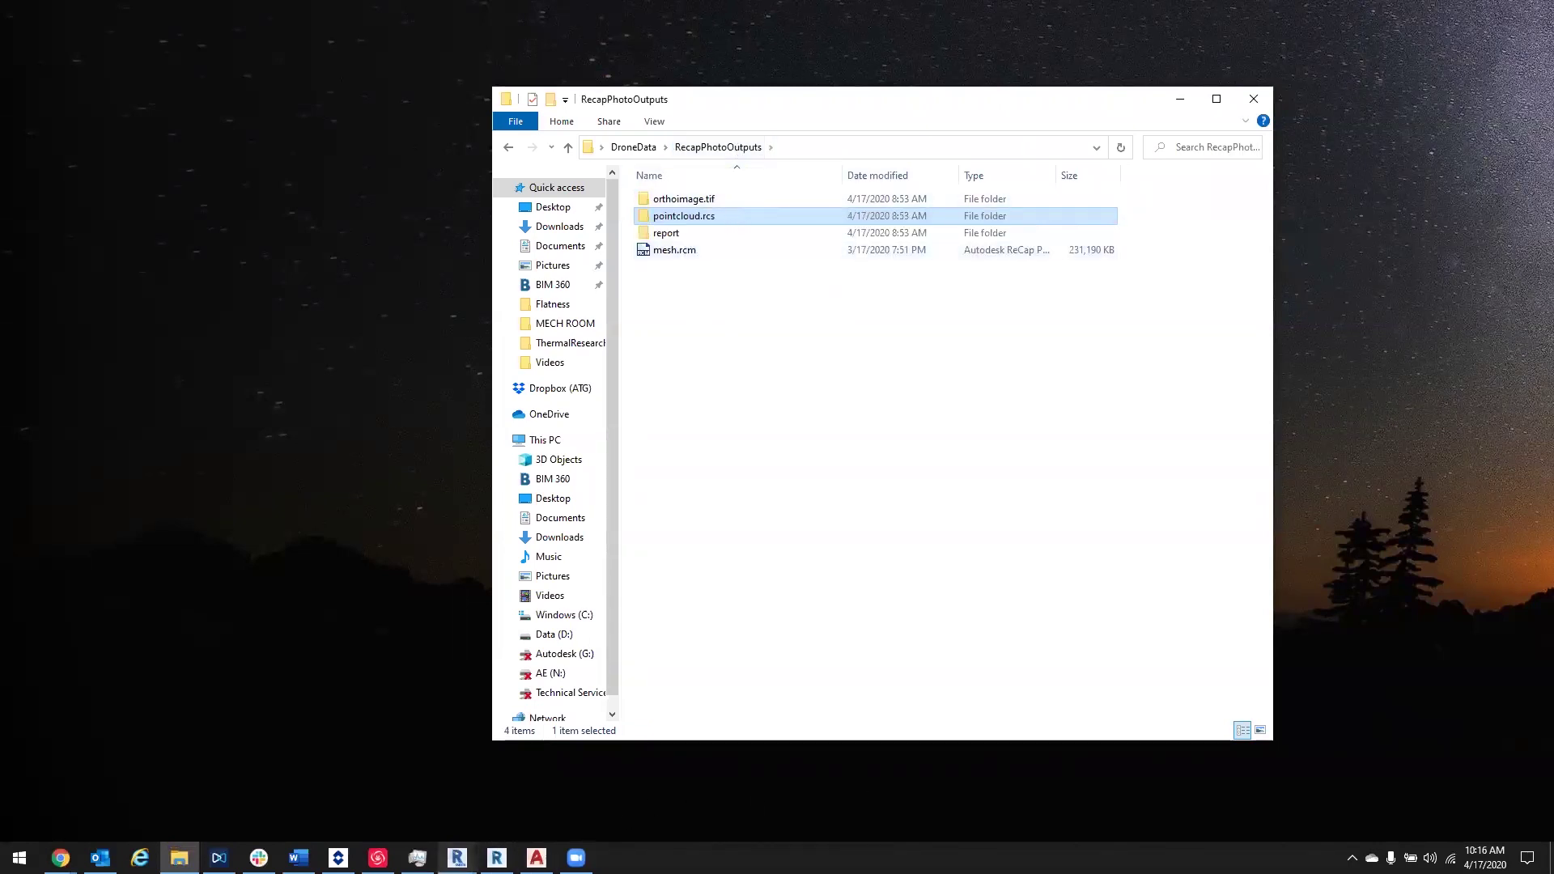
pyautogui.moveTo(457, 856)
pyautogui.click(377, 793)
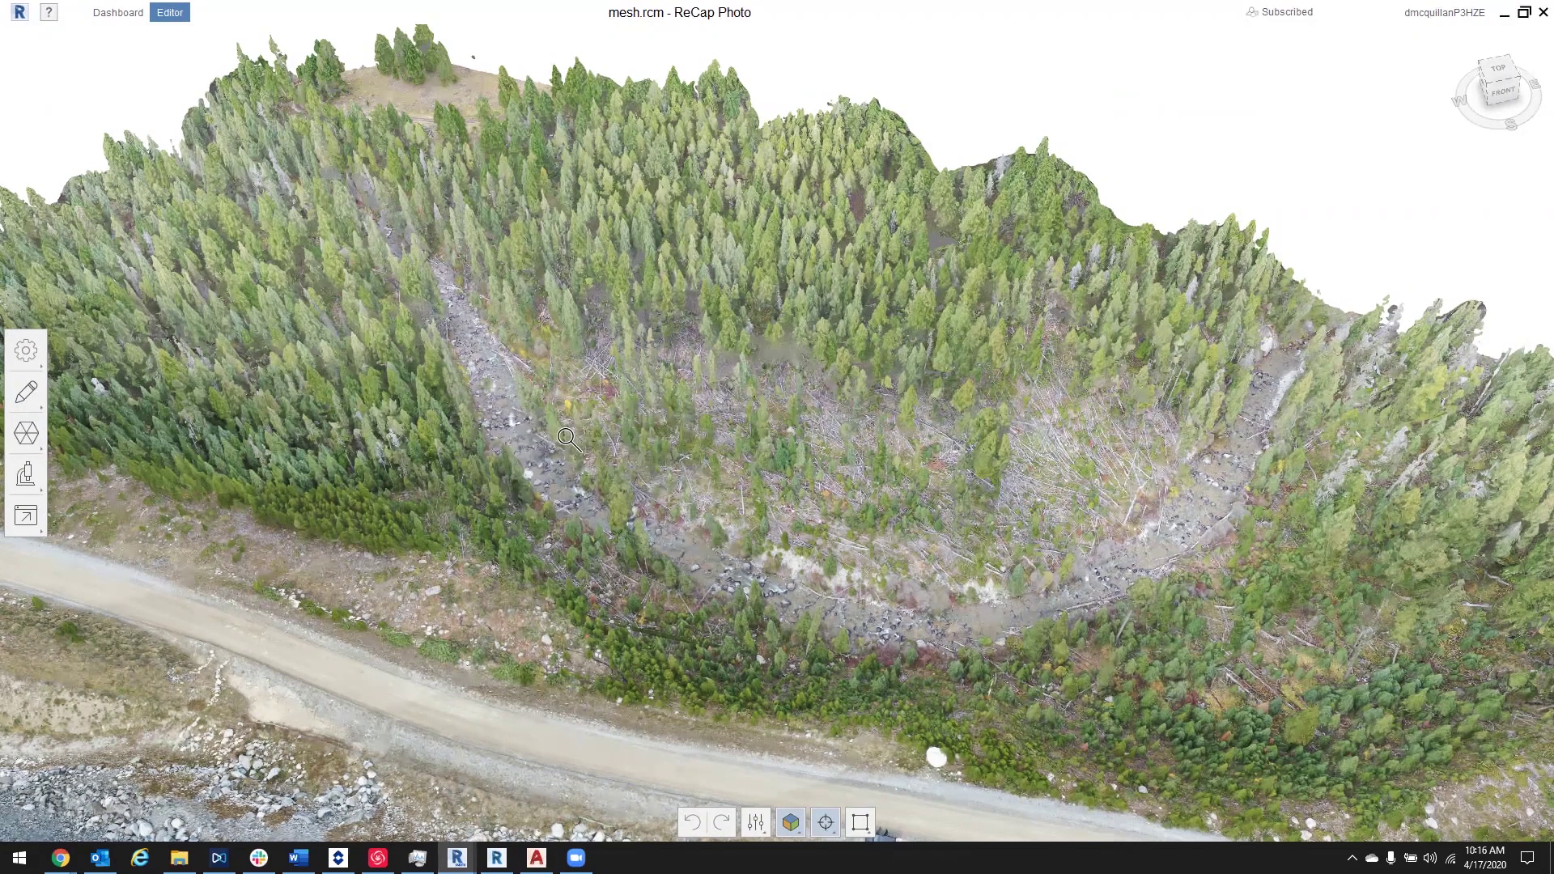
# Step: Zoom and orbit the textured mesh so the gully runs vertically, then minimize ReCap Photo
pyautogui.scroll(3, 567, 441)
pyautogui.scroll(2, 635, 447)
pyautogui.scroll(3, 662, 503)
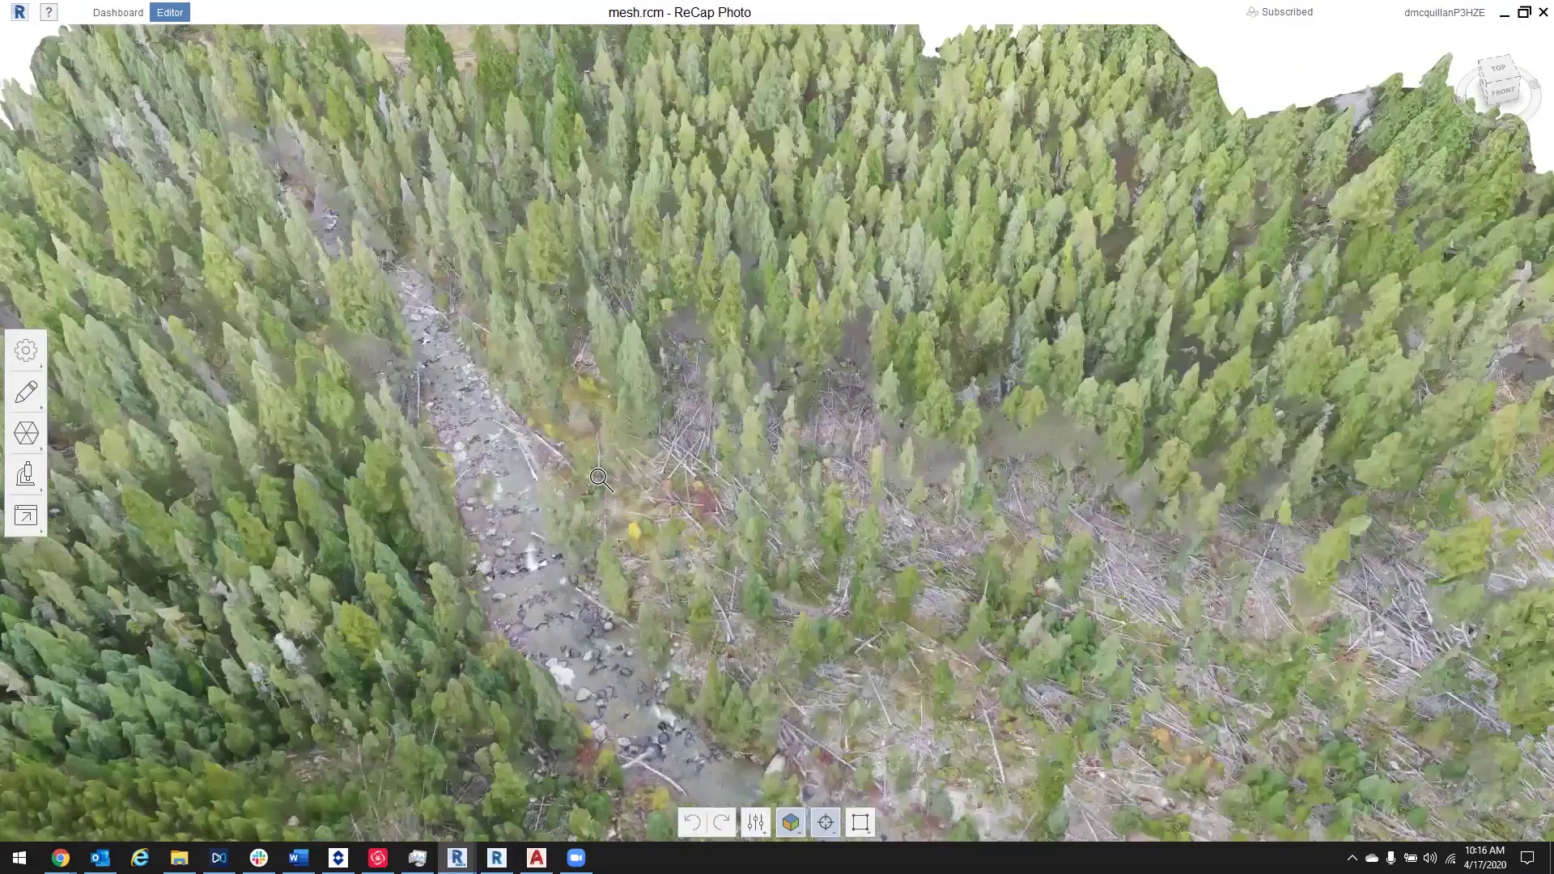
pyautogui.scroll(3, 611, 437)
pyautogui.moveTo(611, 437); pyautogui.dragTo(338, 458)
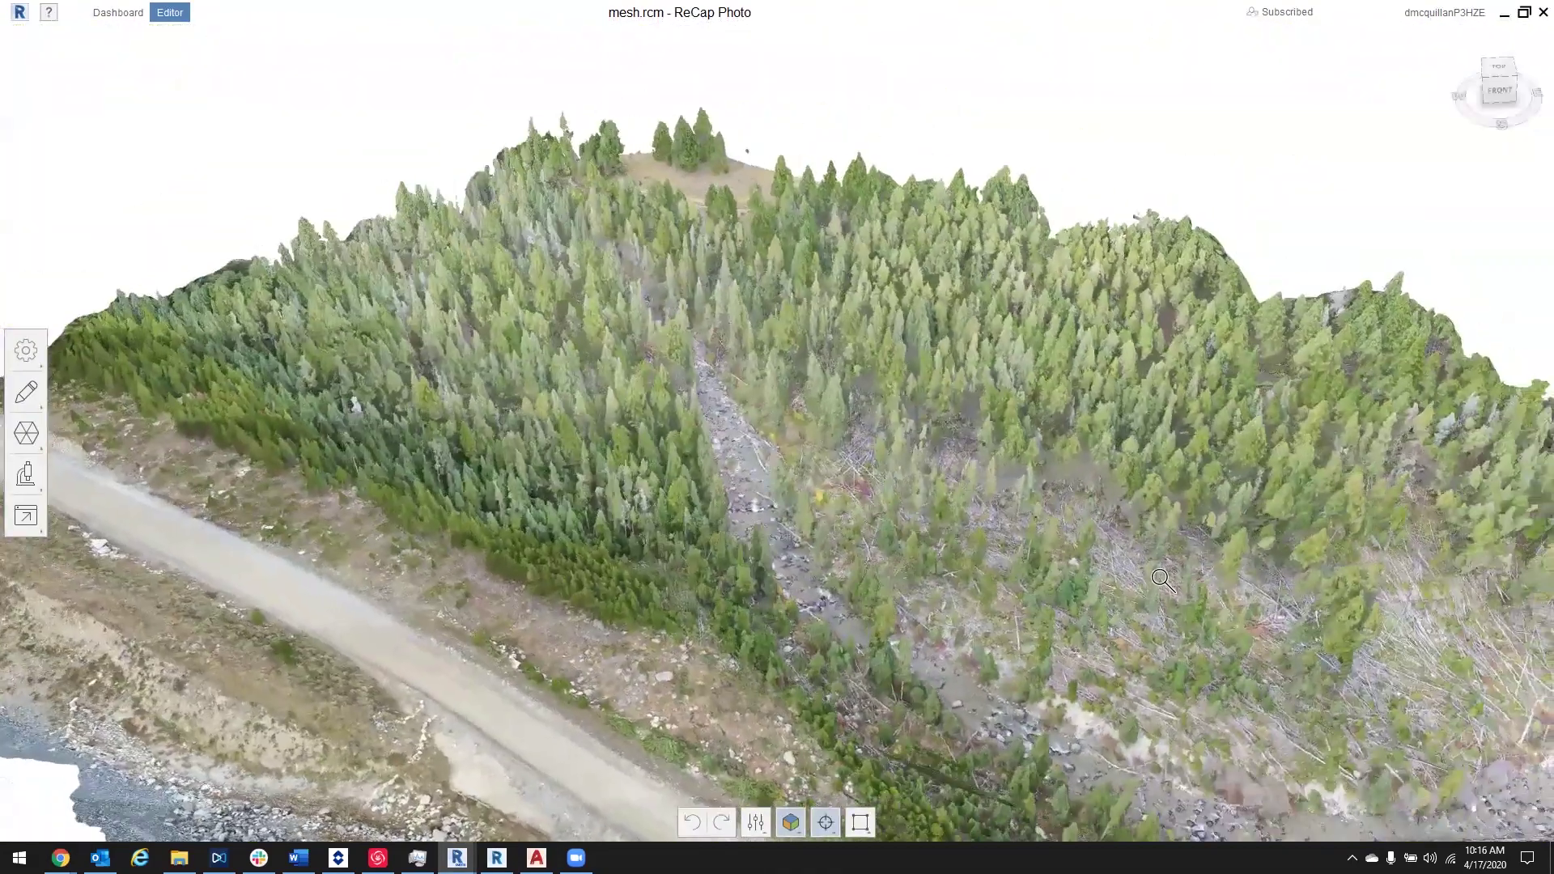
pyautogui.scroll(-5, 1163, 579)
pyautogui.moveTo(929, 480); pyautogui.dragTo(940, 555)
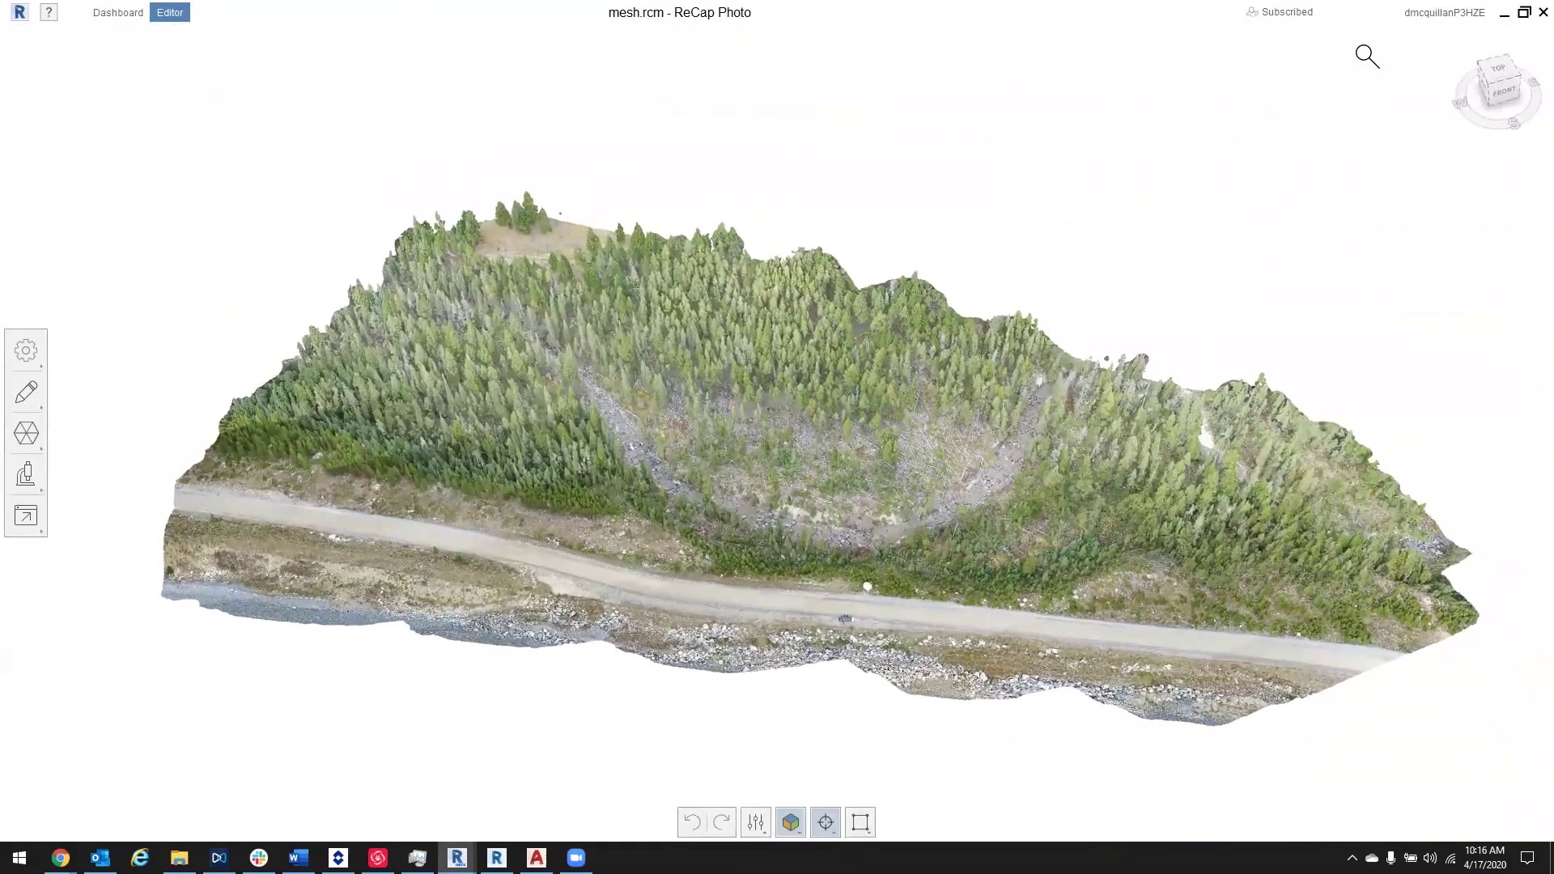
pyautogui.click(1503, 14)
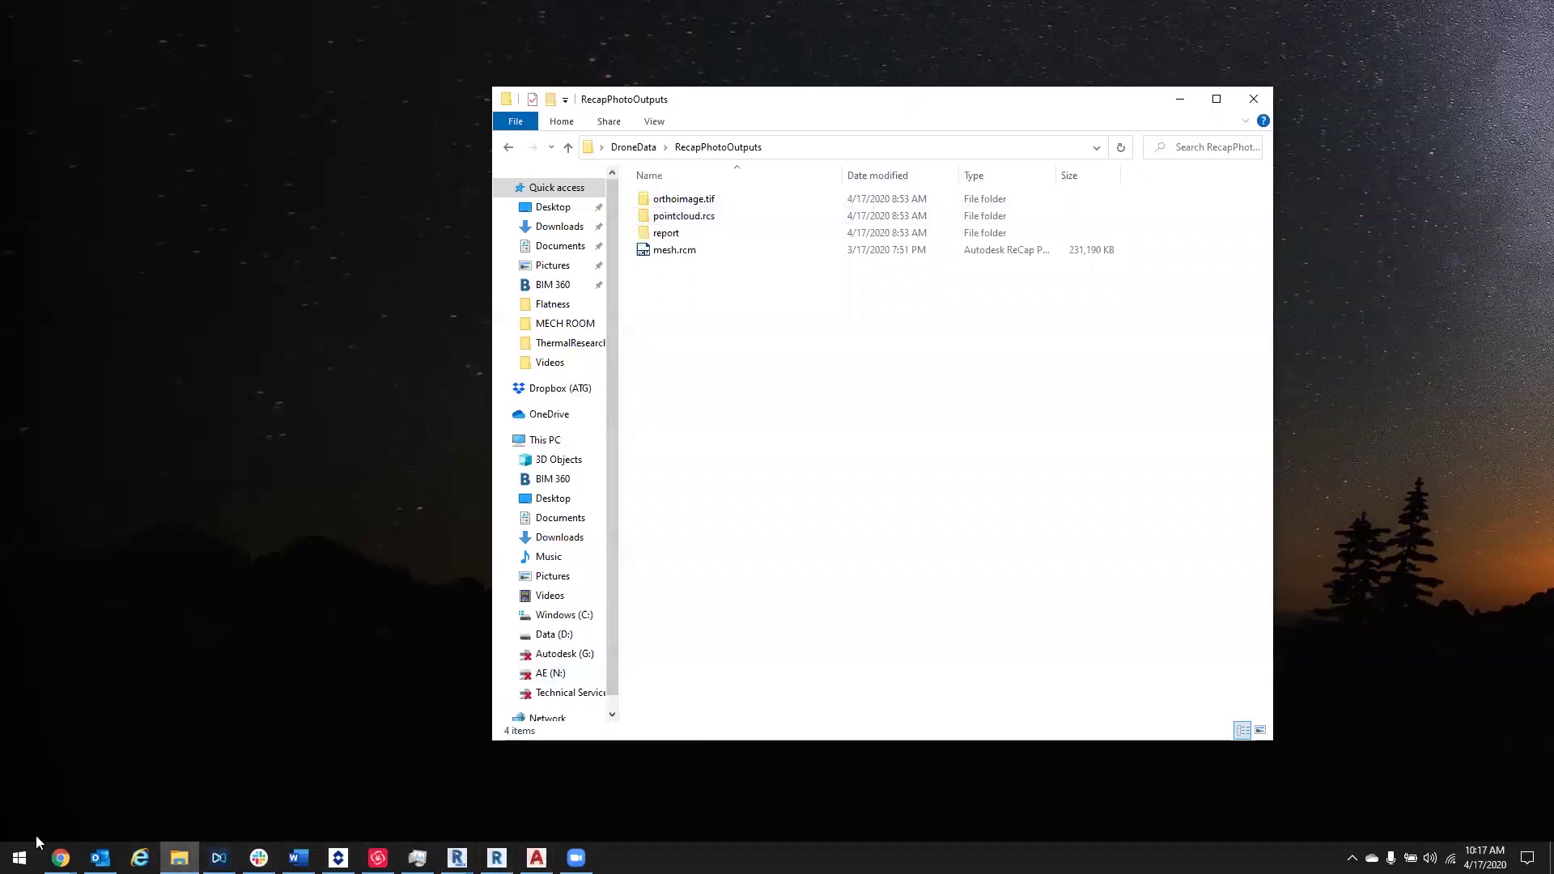
# Step: Show the ReCap Photo Project Report final.html in Chrome, maximized
pyautogui.click(60, 857)
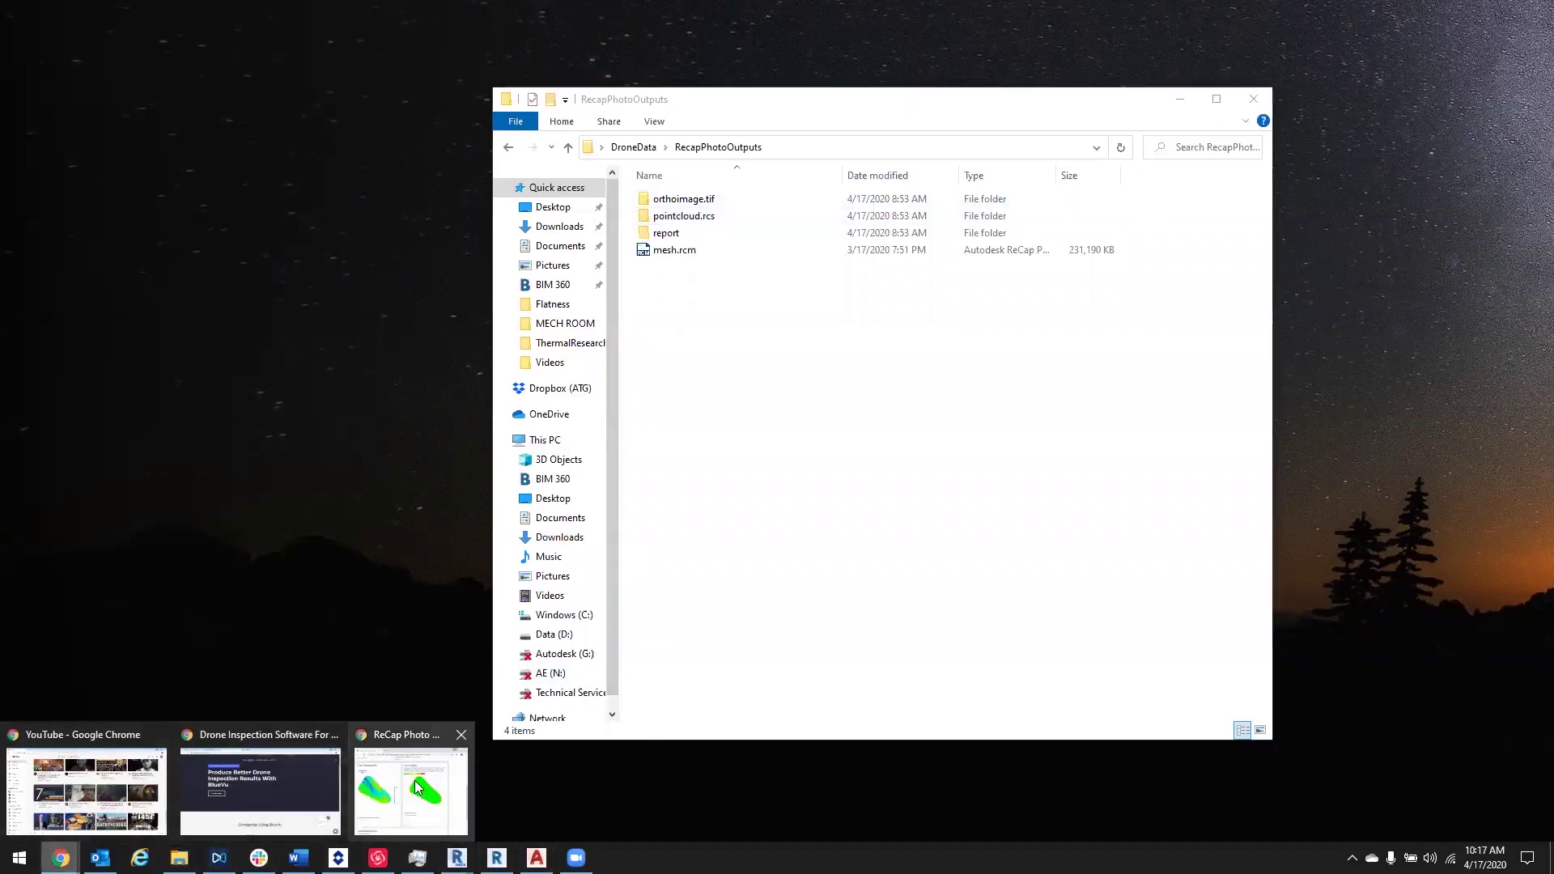
pyautogui.click(417, 785)
pyautogui.doubleClick(794, 259)
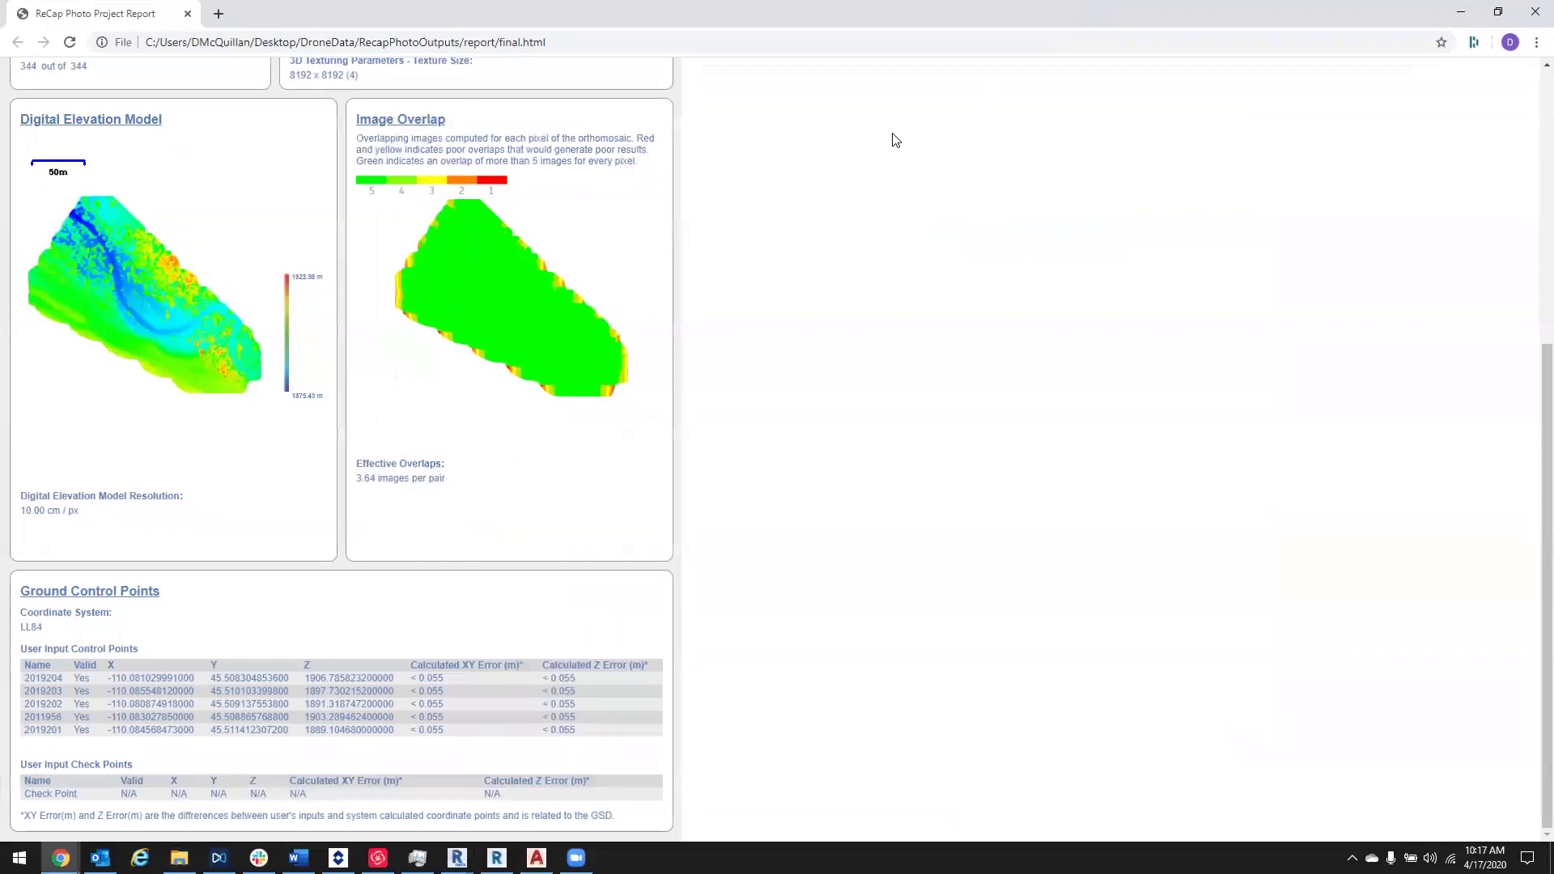
pyautogui.scroll(2, 186, 203)
pyautogui.scroll(3, 182, 208)
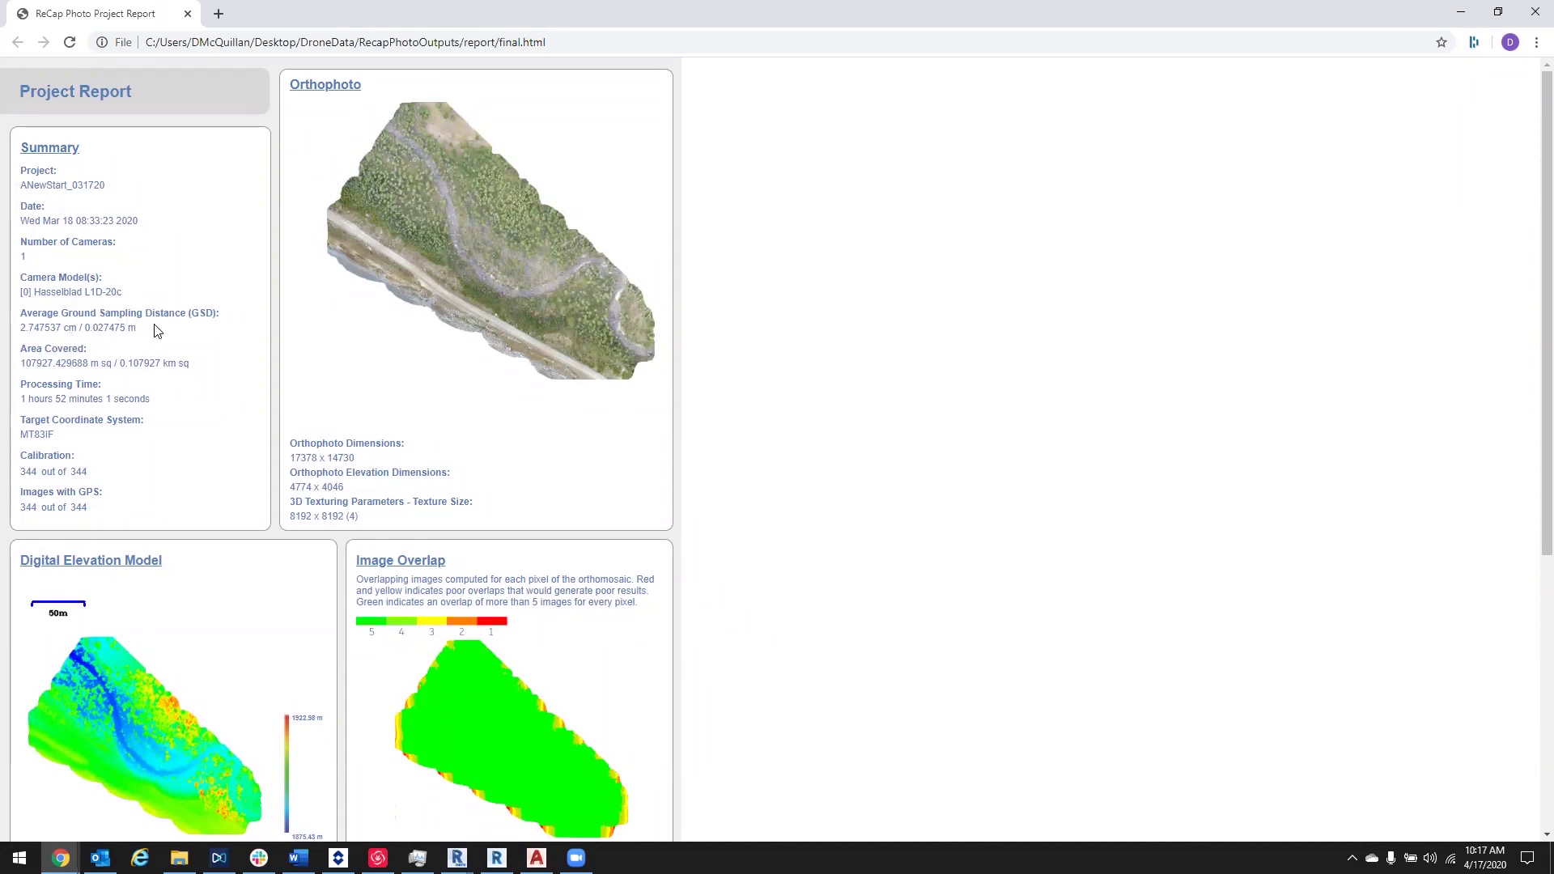
pyautogui.scroll(-1, 138, 356)
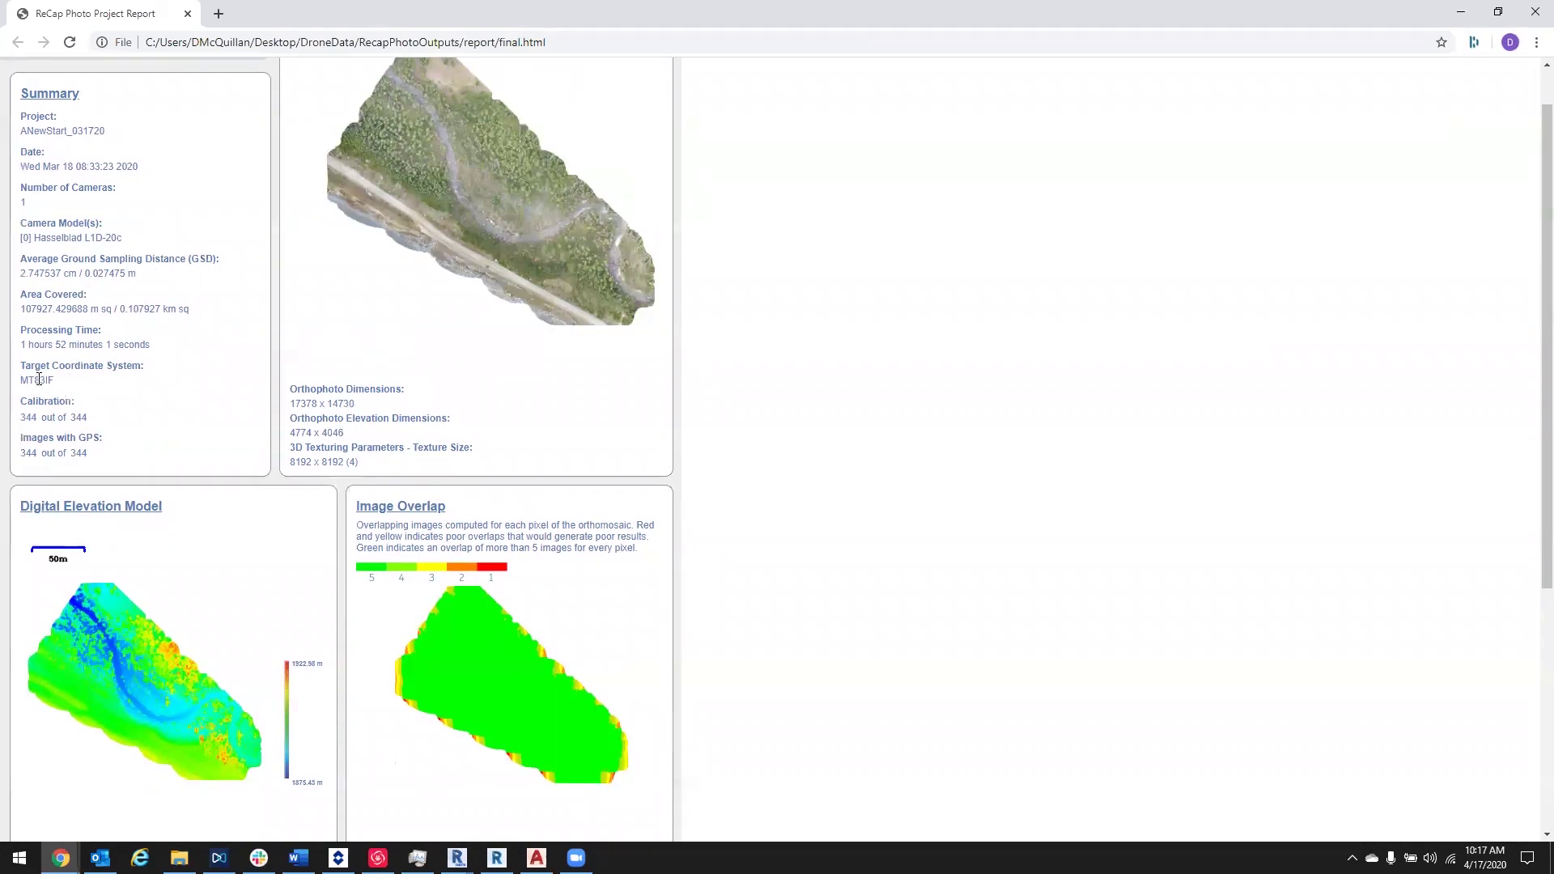
pyautogui.scroll(-1, 63, 389)
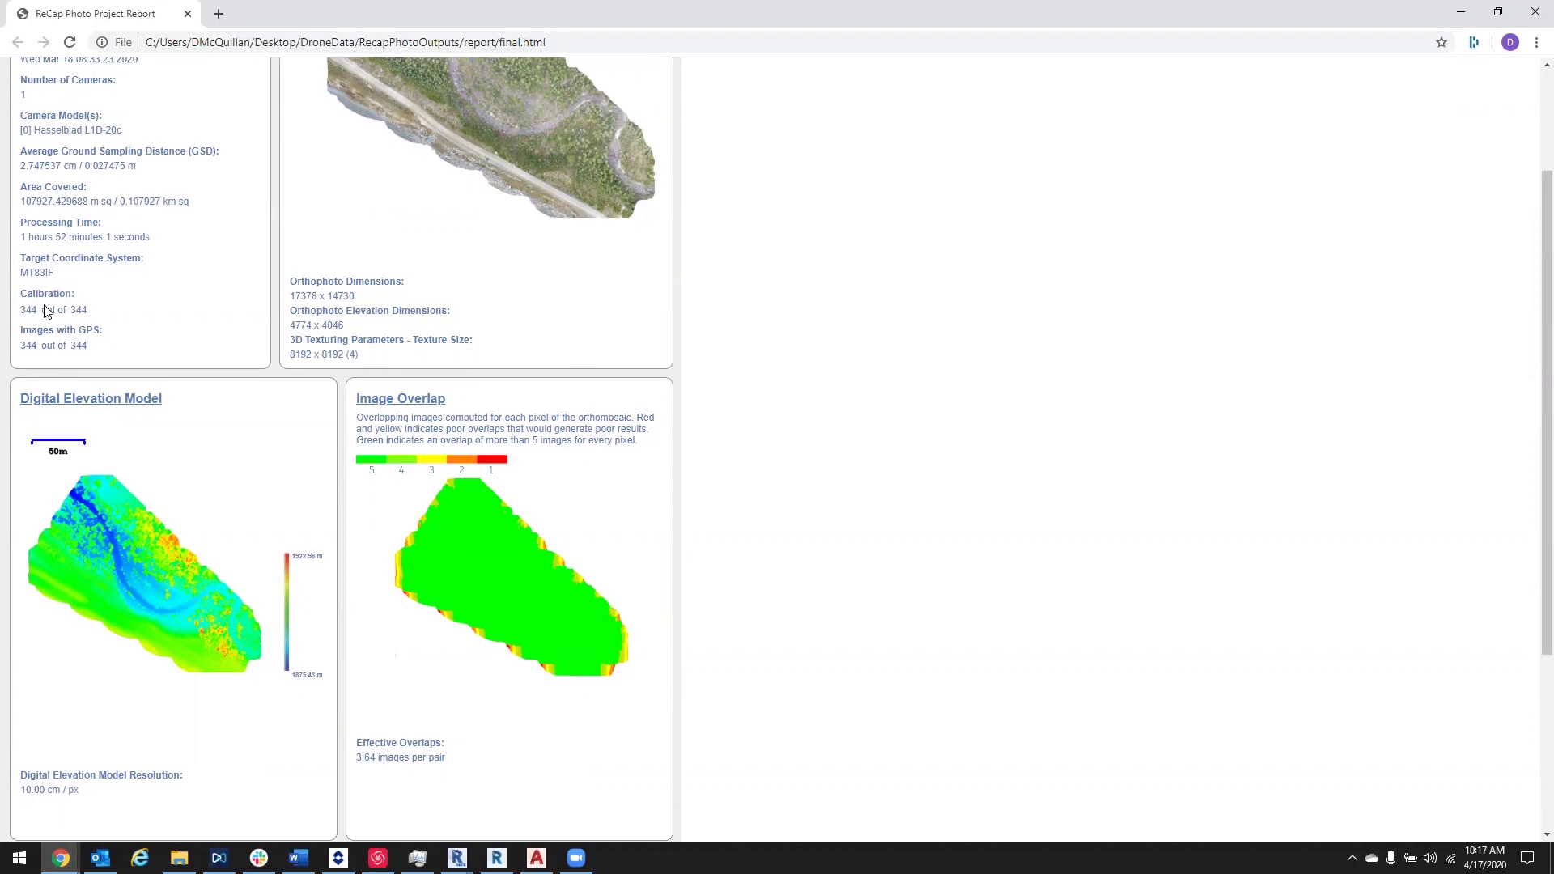
pyautogui.scroll(-3, 389, 404)
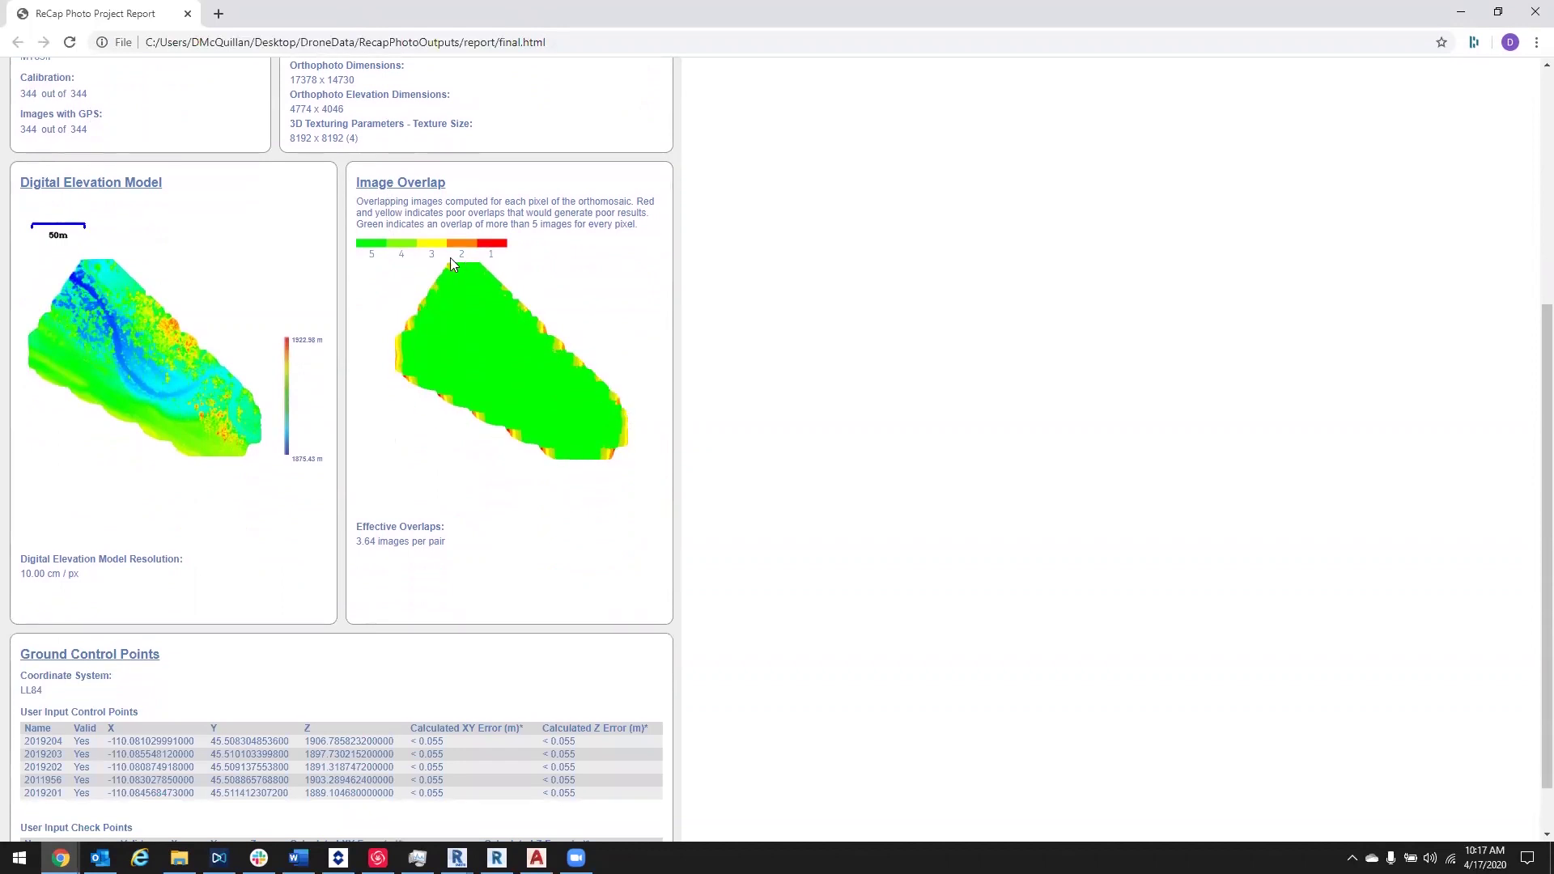
pyautogui.scroll(1, 596, 424)
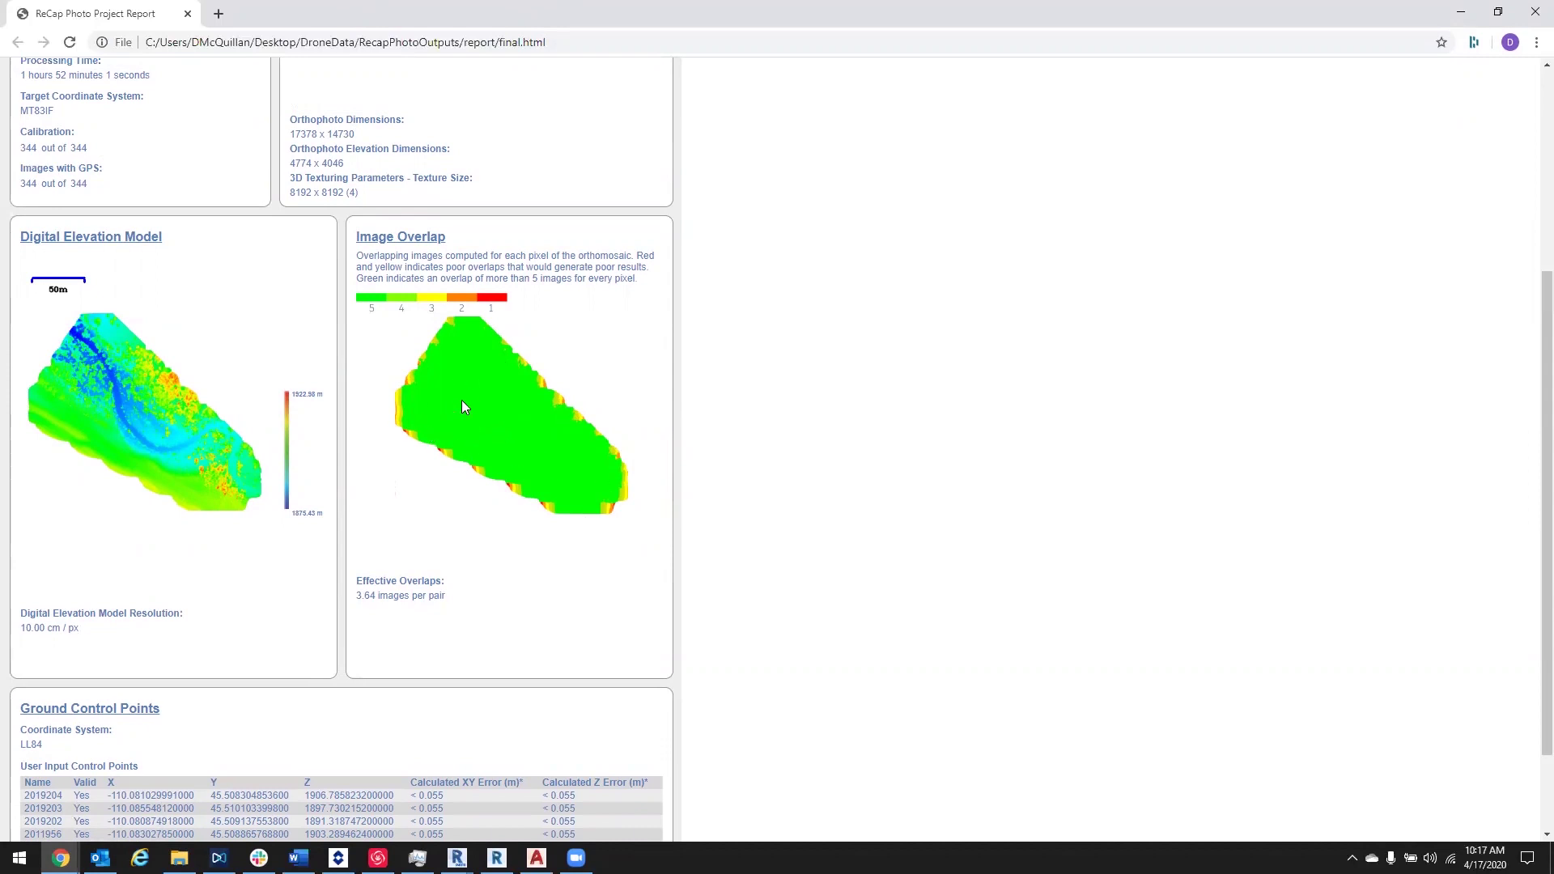
pyautogui.scroll(-2, 567, 390)
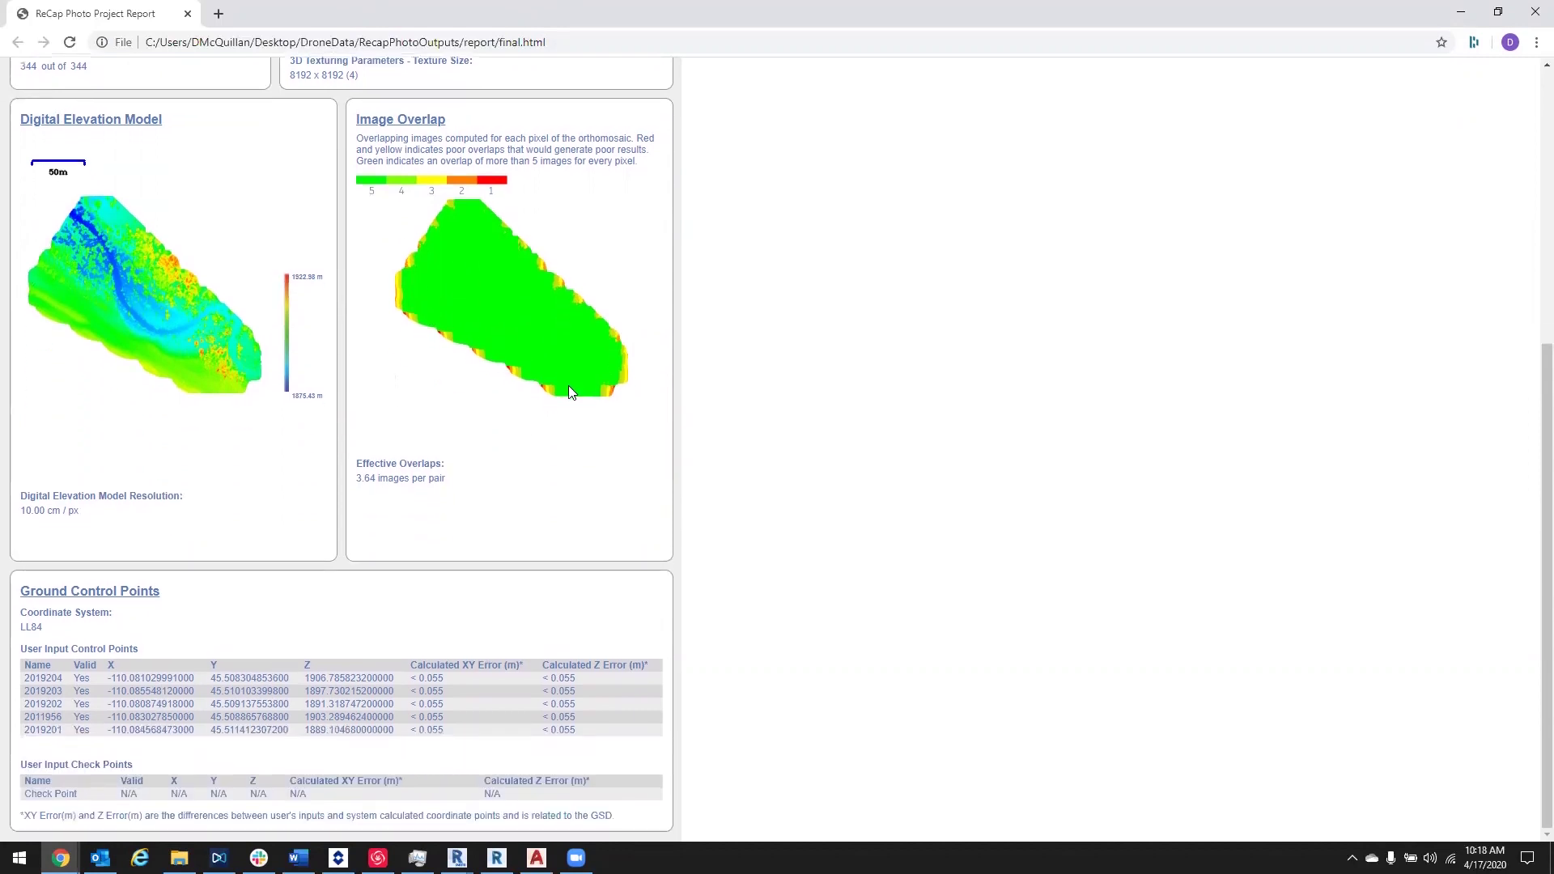